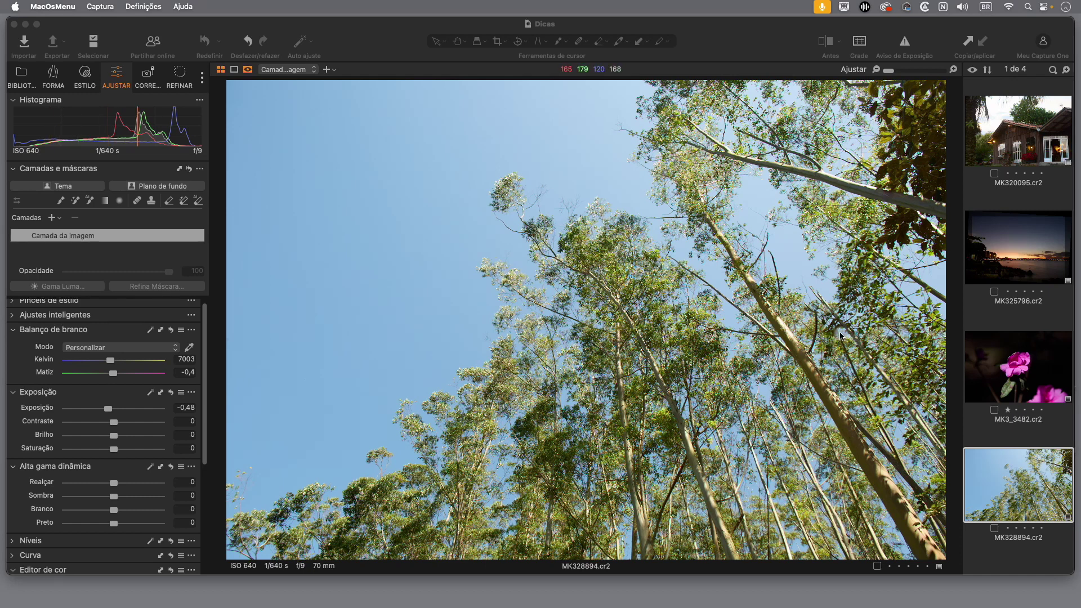
- Add a new filled adjustment layer to the photo of the trees against the sky
left_click(270, 27)
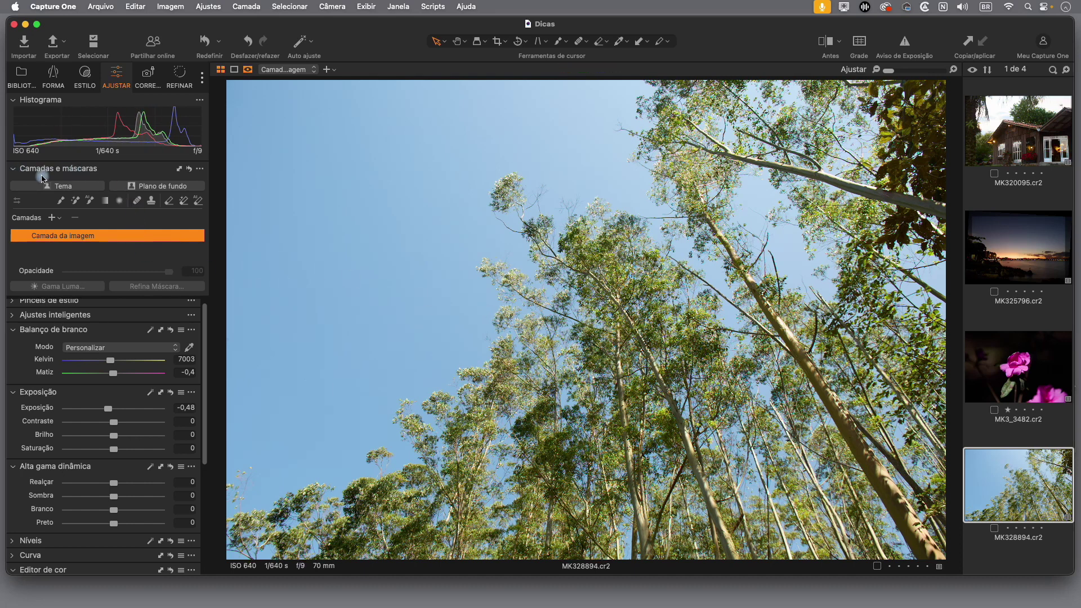
left_click(59, 218)
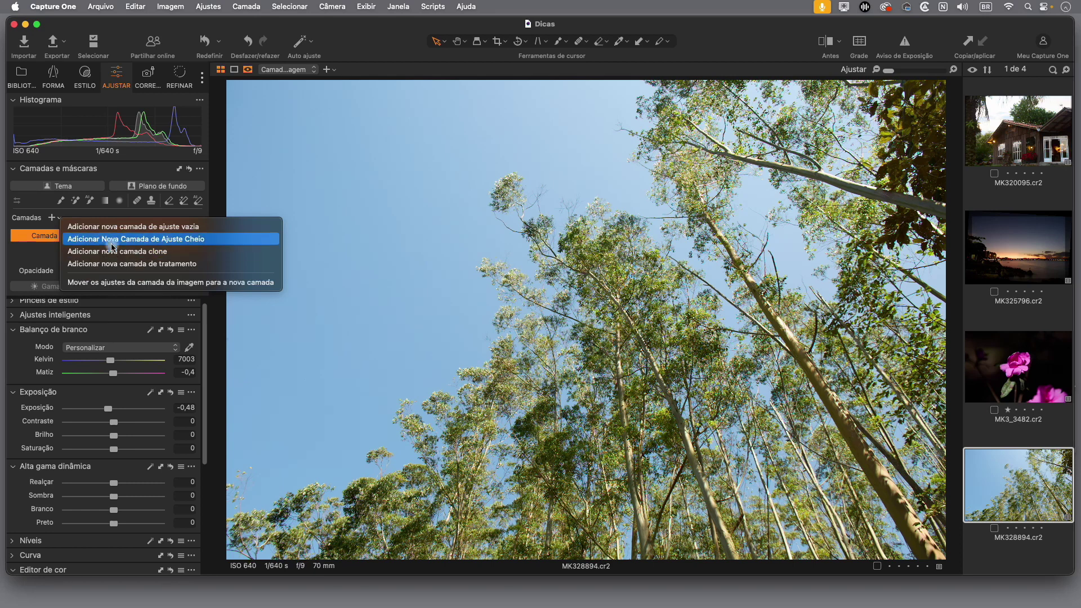
left_click(198, 241)
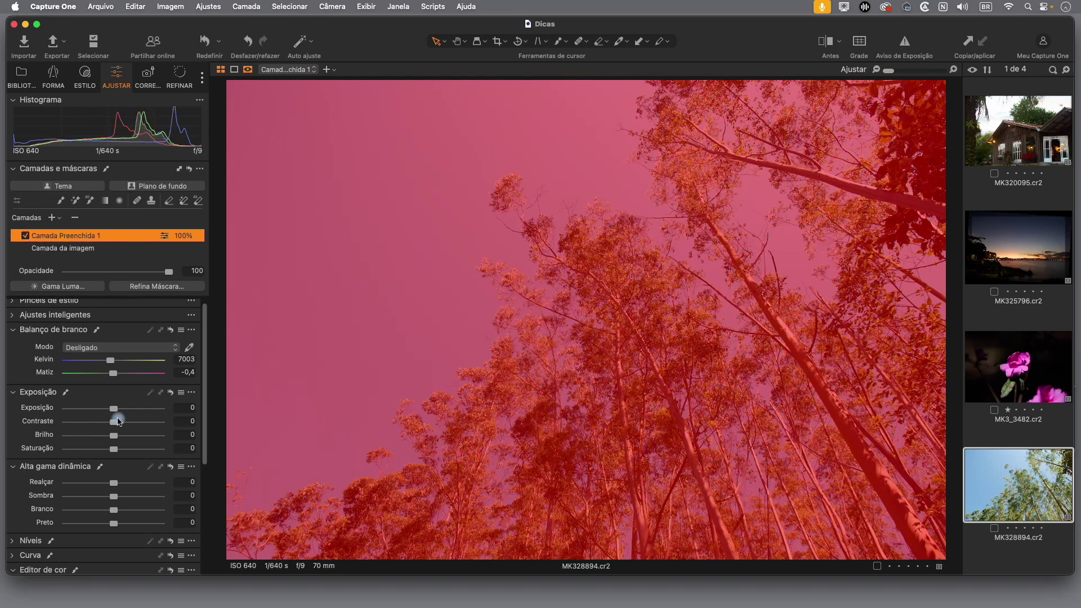
- Try raising the exposure on the new filled layer, and reset it to 0
left_click_drag(115, 414, 146, 415)
double_click(147, 413)
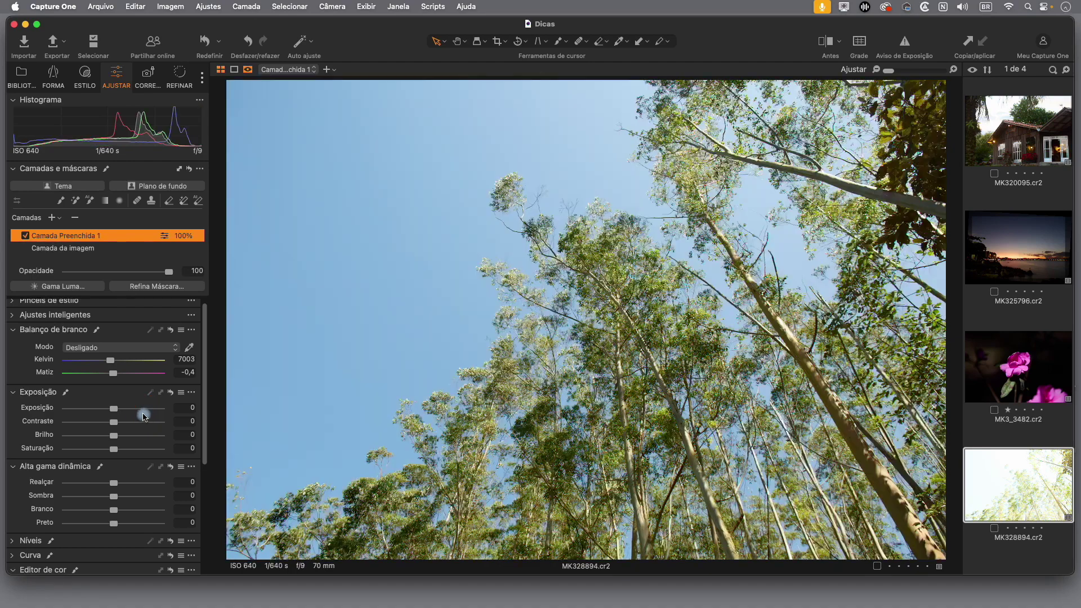
- Show the filled layer's mask and limit its Luma Range (Gama Luma) at the bright end to 118, with falloff at 142
key("m")
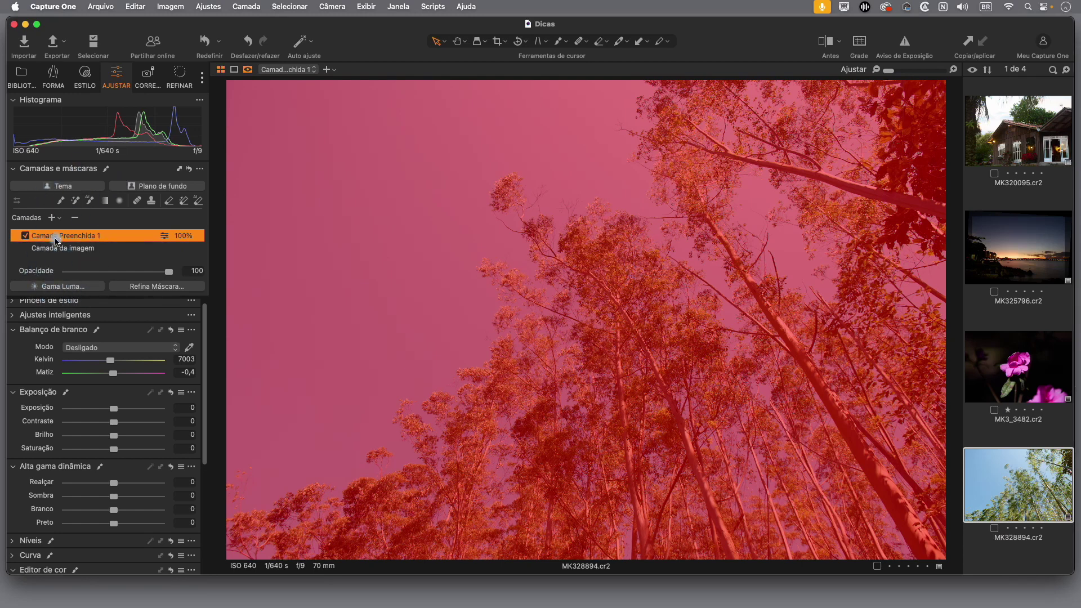
left_click(83, 290)
left_click_drag(196, 161, 367, 133)
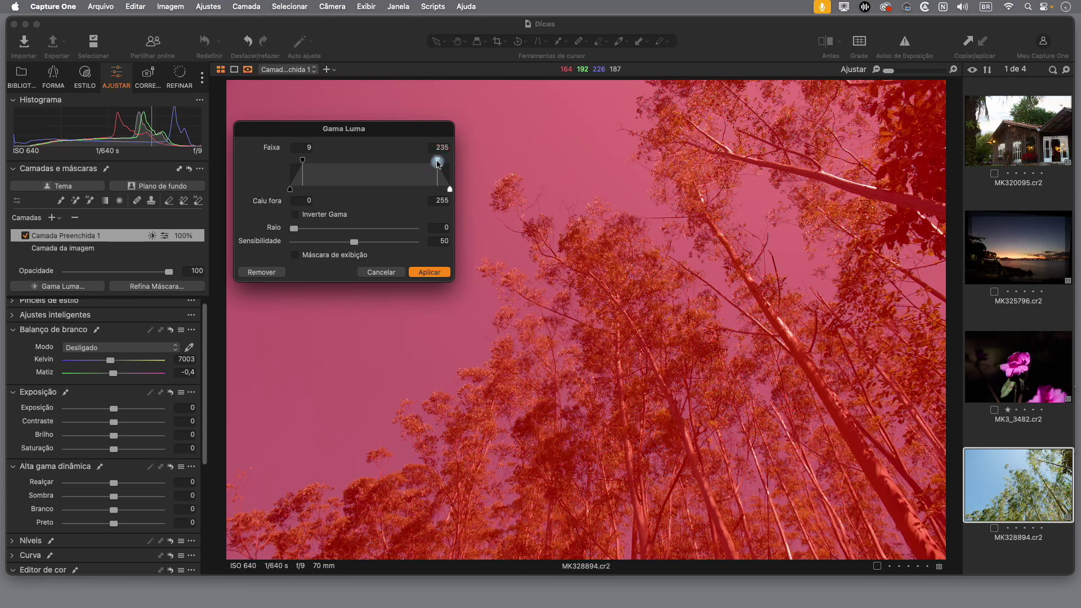
left_click_drag(437, 163, 385, 173)
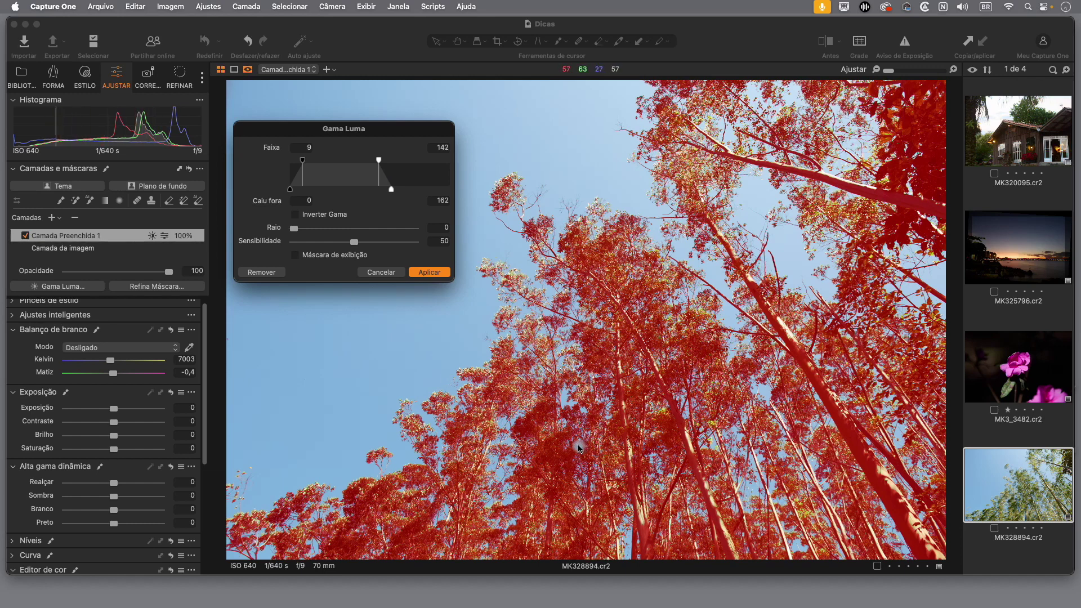
mouse_move(396, 193)
left_mouse_down()
mouse_move(417, 192)
mouse_move(393, 192)
left_mouse_up()
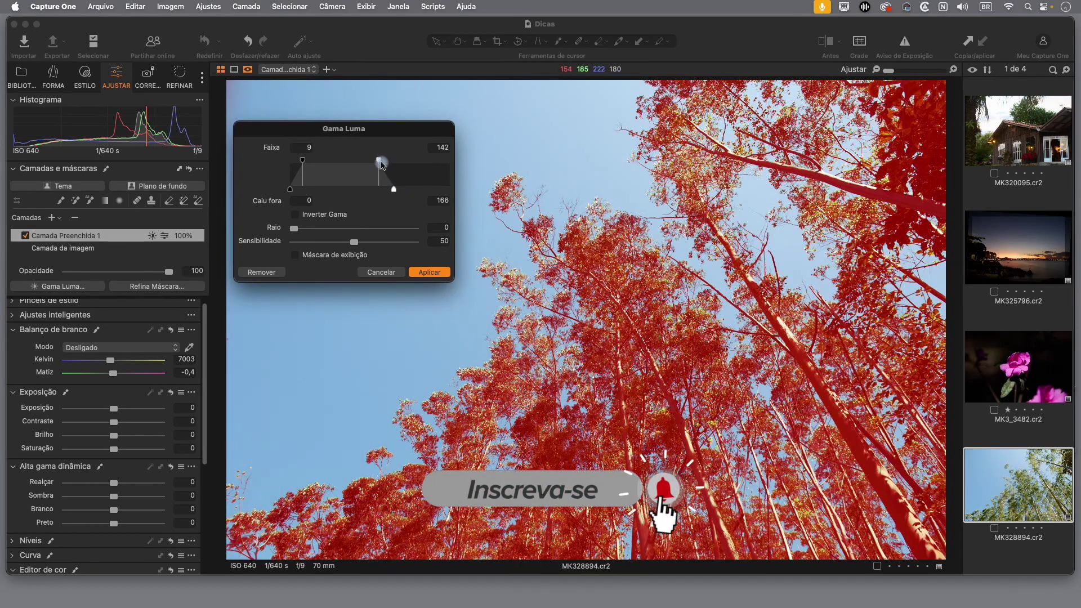
mouse_move(379, 161)
left_mouse_down()
mouse_move(365, 165)
mouse_move(405, 163)
mouse_move(365, 165)
left_mouse_up()
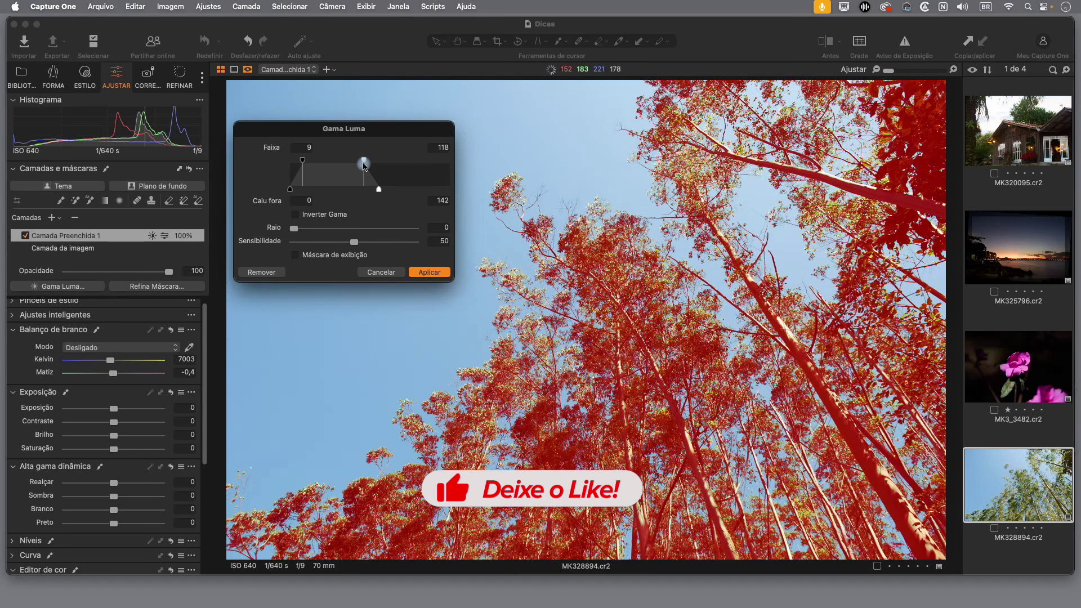
- Set the dark end of the Luma Range to 30 with falloff at 10, and apply it to the layer
mouse_move(304, 164)
left_mouse_down()
mouse_move(343, 167)
mouse_move(309, 170)
left_mouse_up()
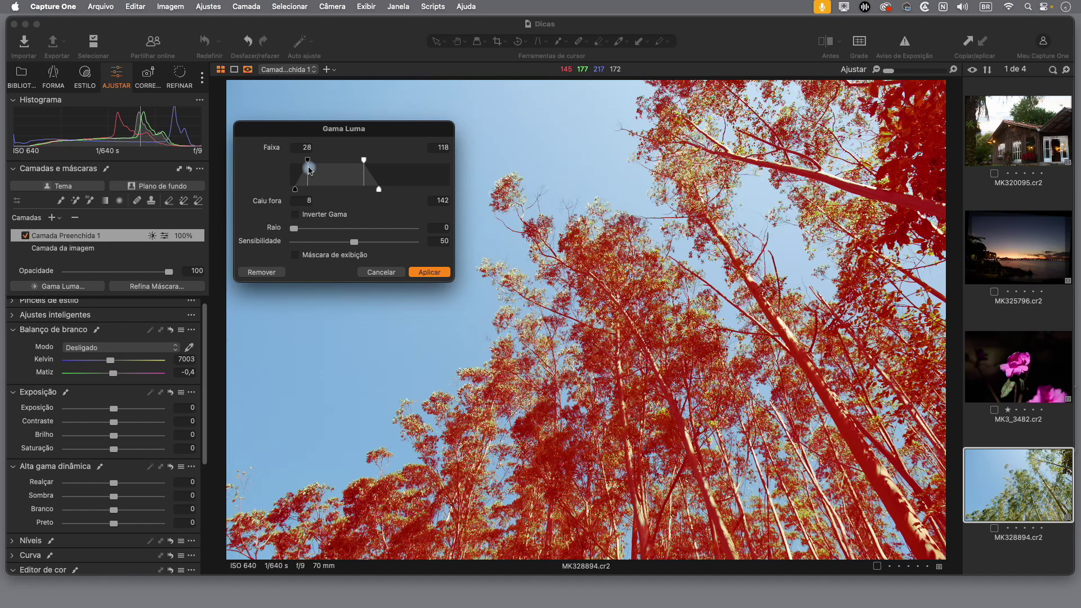
left_click_drag(311, 168, 314, 170)
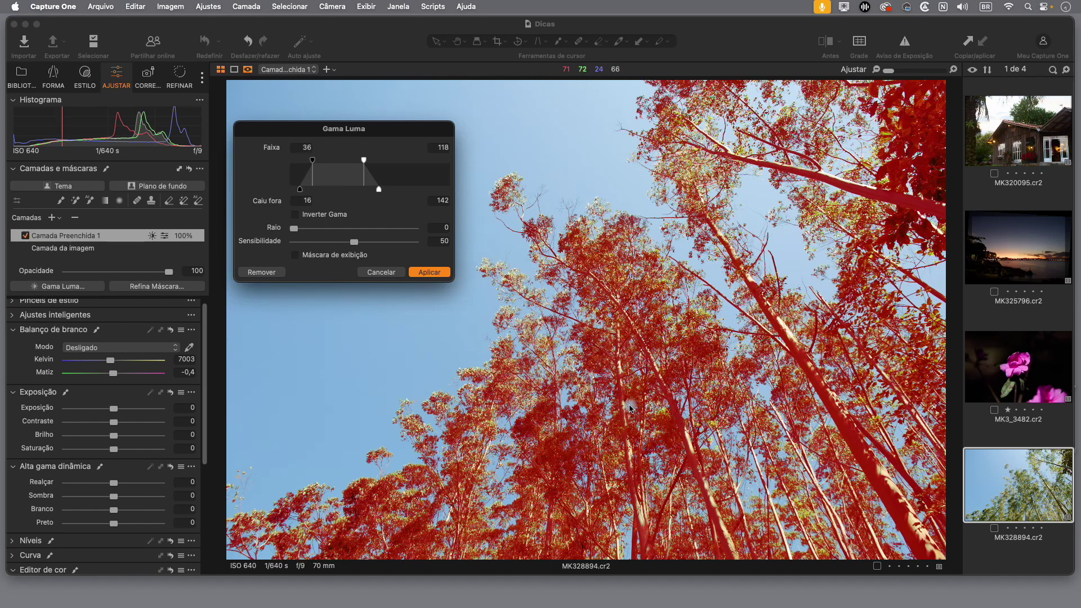
left_click_drag(365, 179, 365, 164)
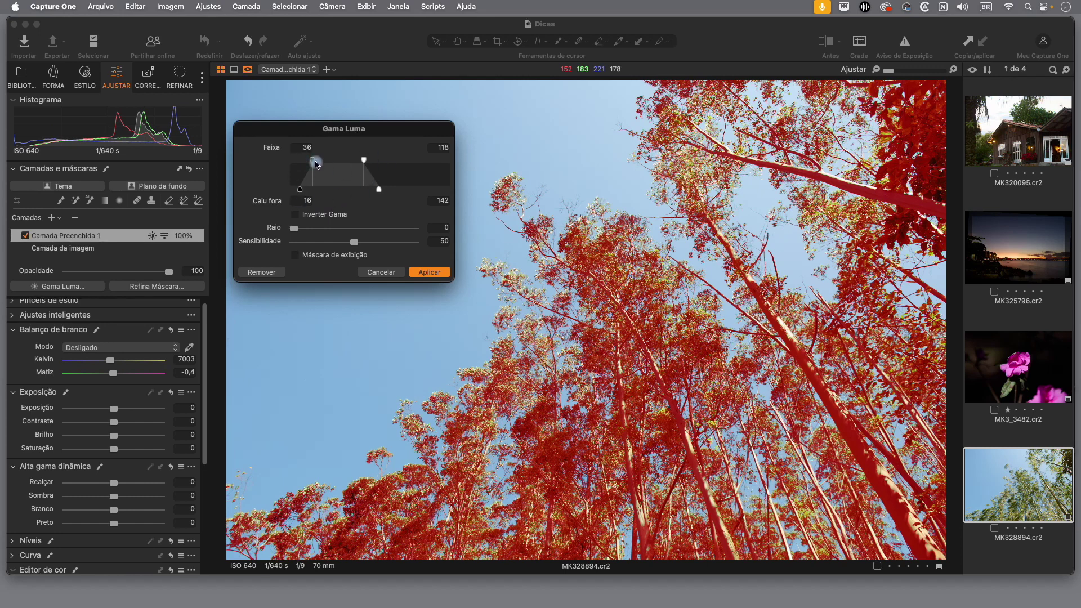
left_click_drag(316, 164, 309, 163)
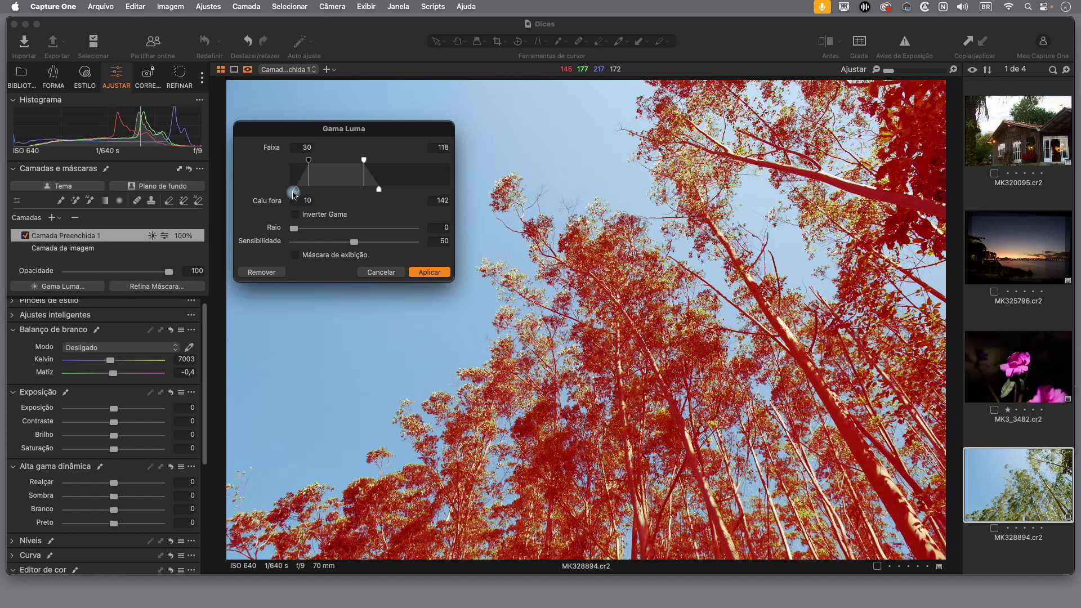
left_click(429, 272)
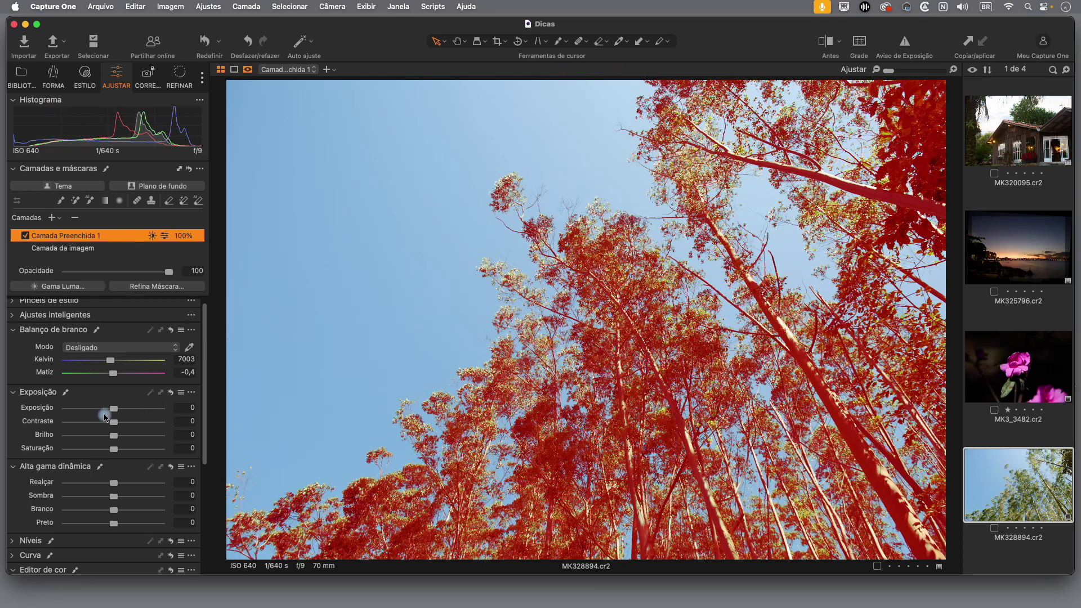
- Set the tree layer's exposure to -0,59, Kelvin to 8446, tint (Matiz) to -12,2 and shadow (Sombra) to -20
left_click_drag(116, 412, 106, 411)
left_click_drag(110, 360, 116, 364)
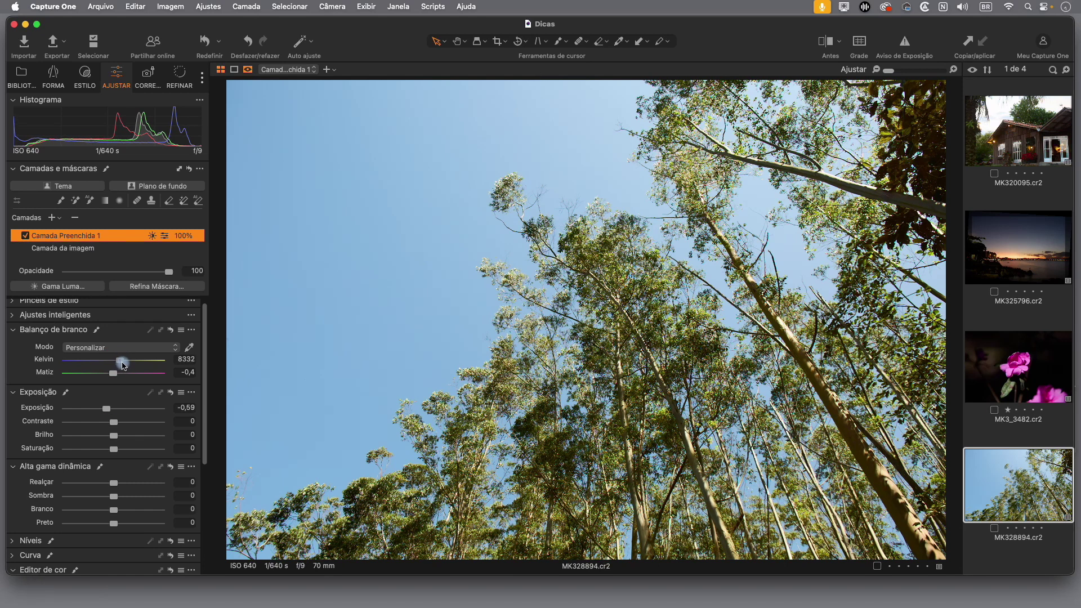
left_click_drag(122, 371, 105, 377)
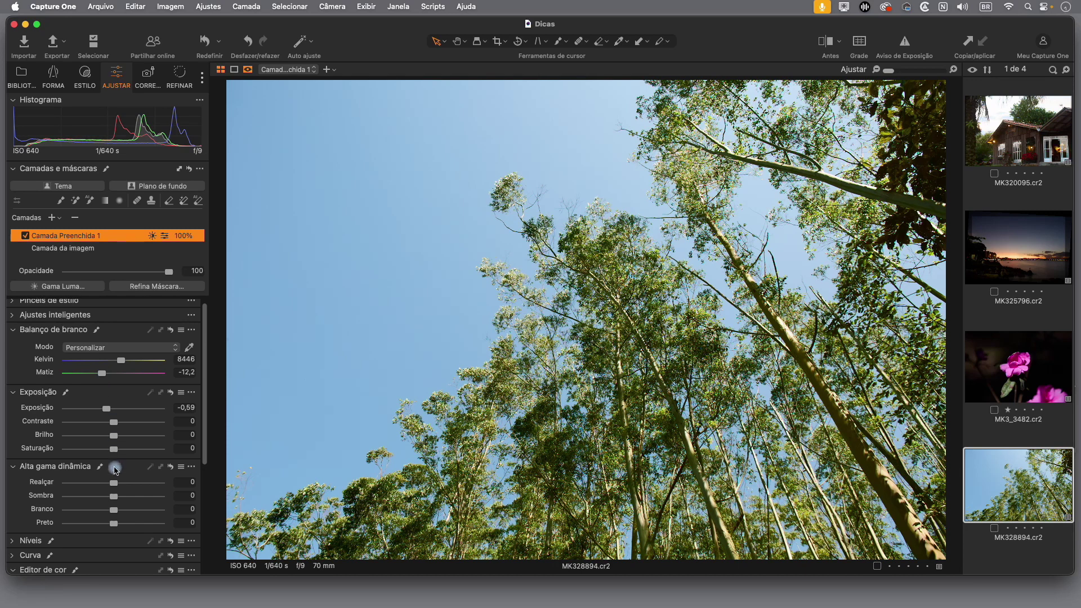
left_click_drag(114, 500, 103, 498)
left_click_drag(109, 498, 103, 498)
- Show the tree layer's mask and add a second filled adjustment layer above it
key("m")
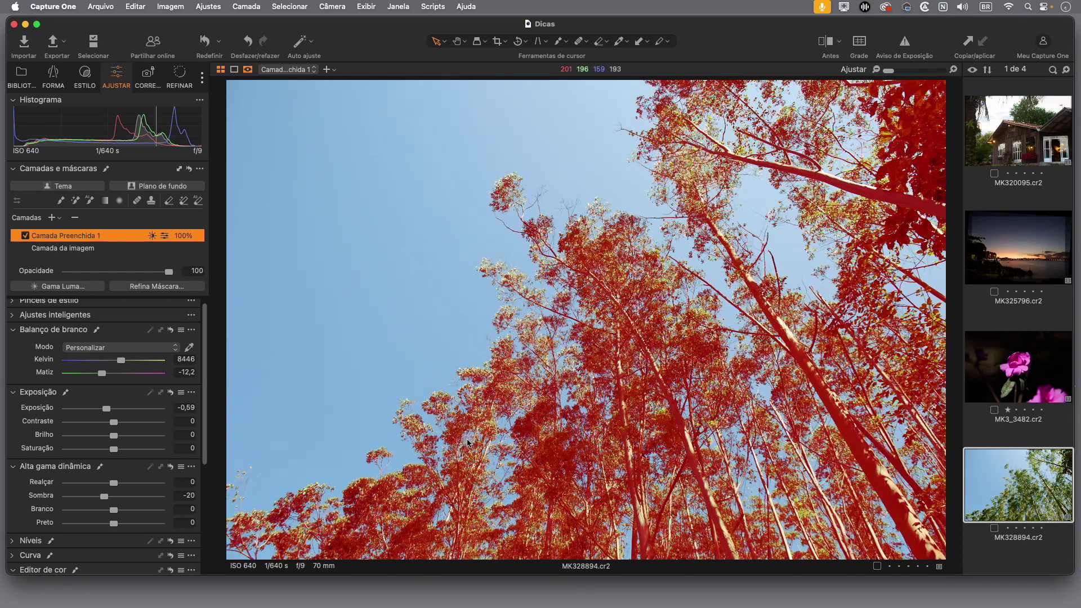
left_click(125, 239)
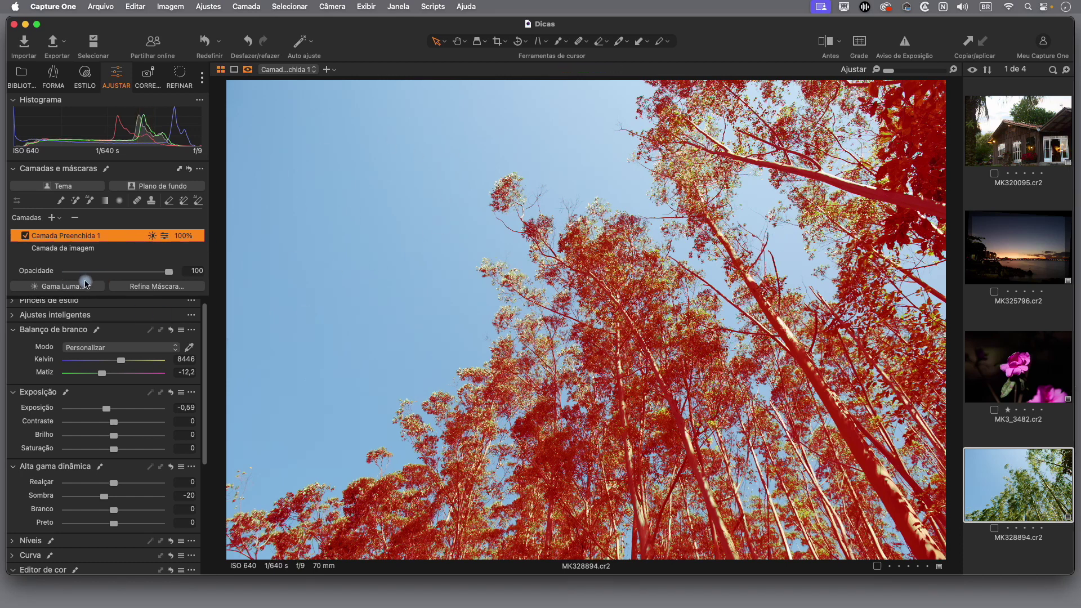
left_click(60, 222)
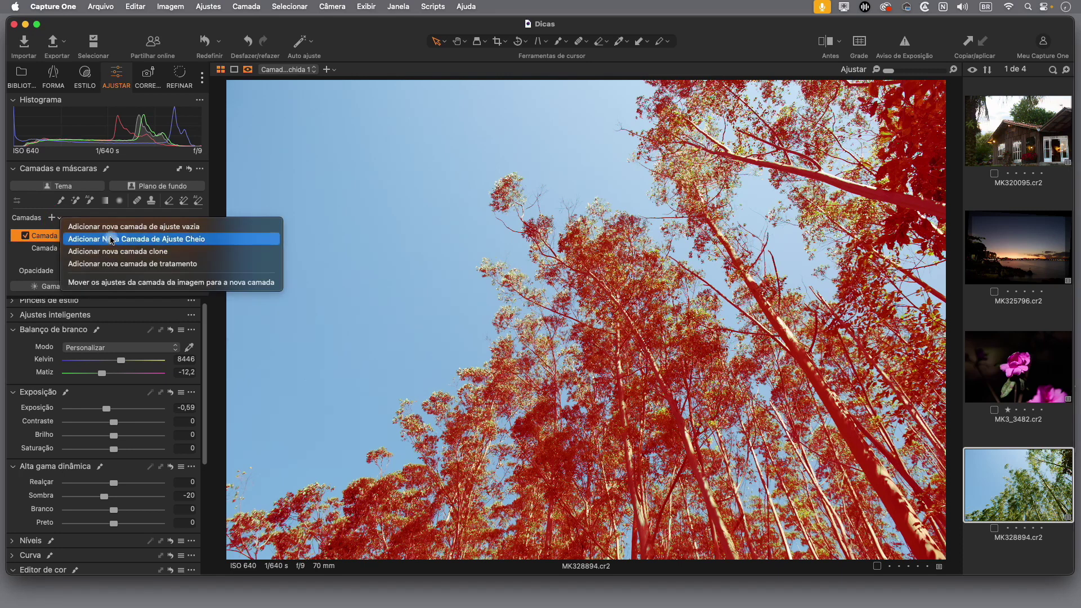
left_click(177, 243)
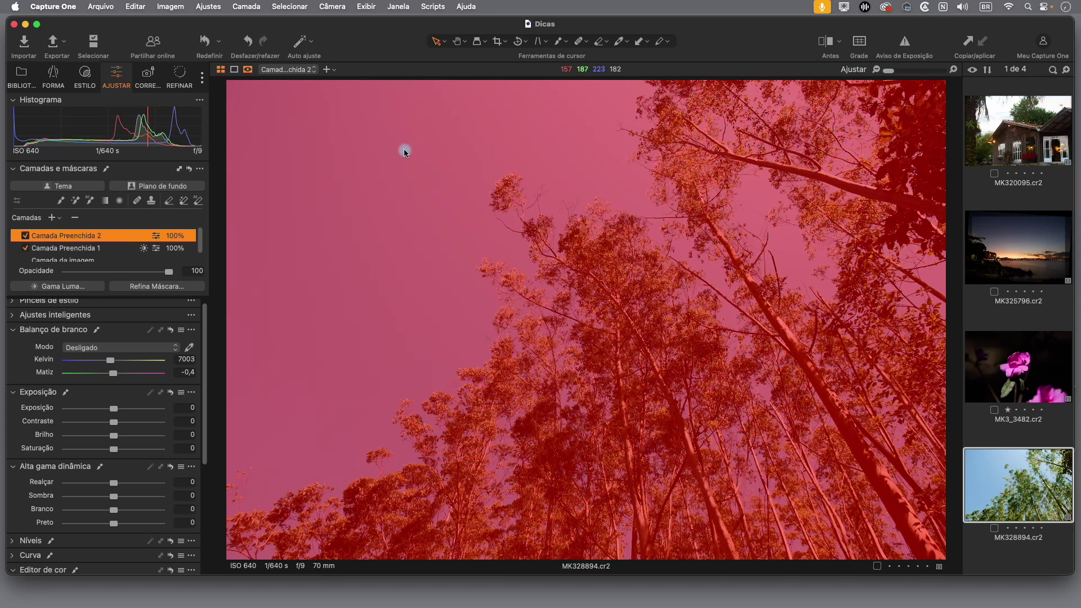
- Apply a Luma Range of 159 to 255 with falloff from 120 to 255 to the second layer, isolating the sky
left_click(65, 287)
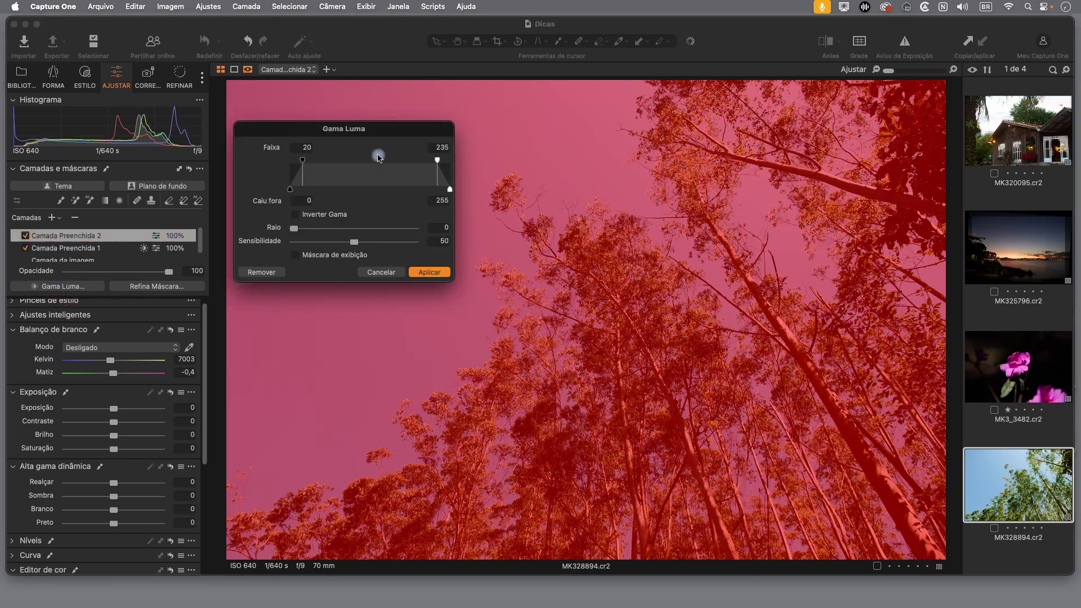
left_click_drag(303, 163, 467, 164)
left_click_drag(394, 166, 374, 191)
left_click_drag(418, 162, 393, 163)
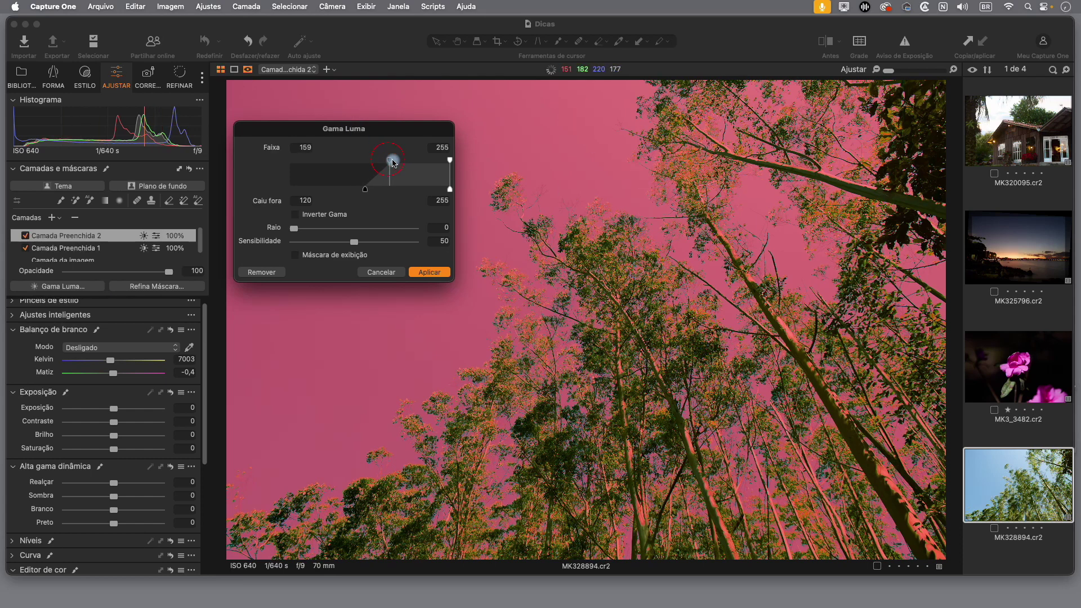
left_click(434, 274)
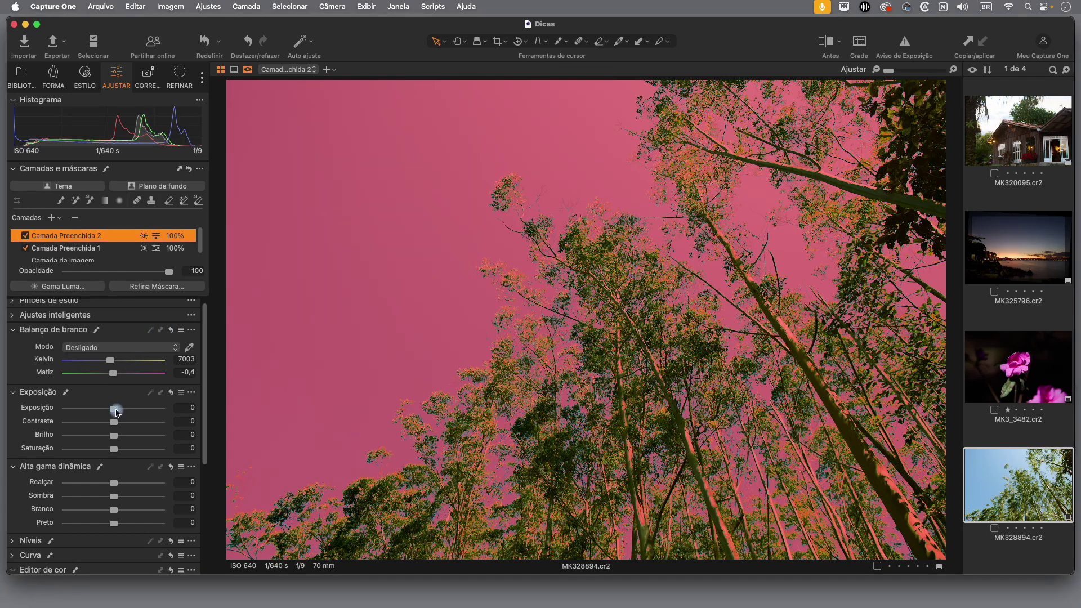
- Set the sky layer's exposure to -1,19, Kelvin to 5877 and brightness (Brilho) to 12
left_click_drag(115, 411, 105, 412)
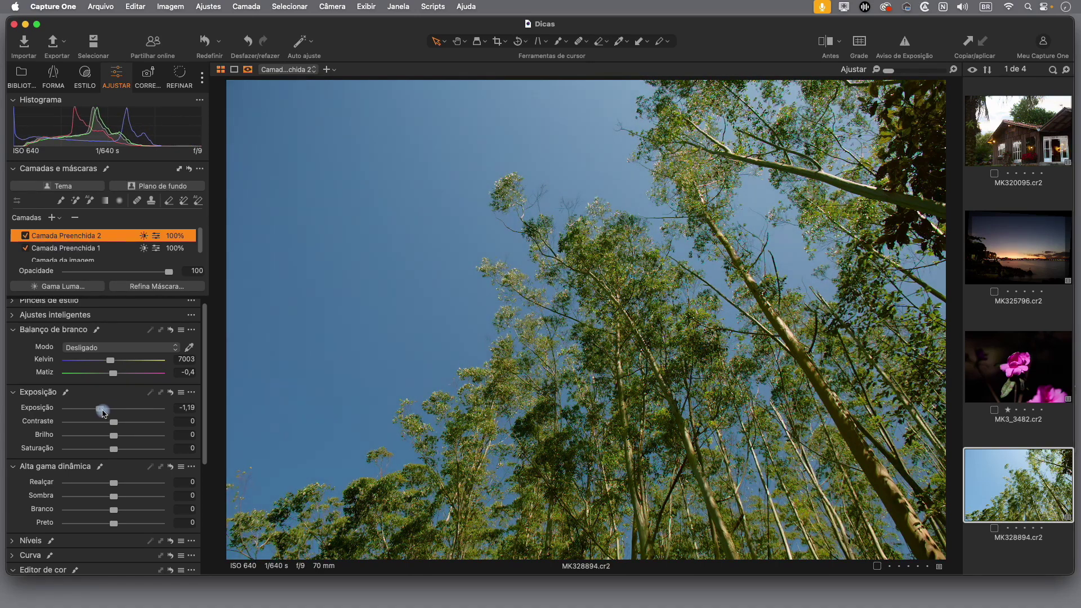
left_click_drag(112, 362, 105, 363)
left_click_drag(113, 436, 130, 440)
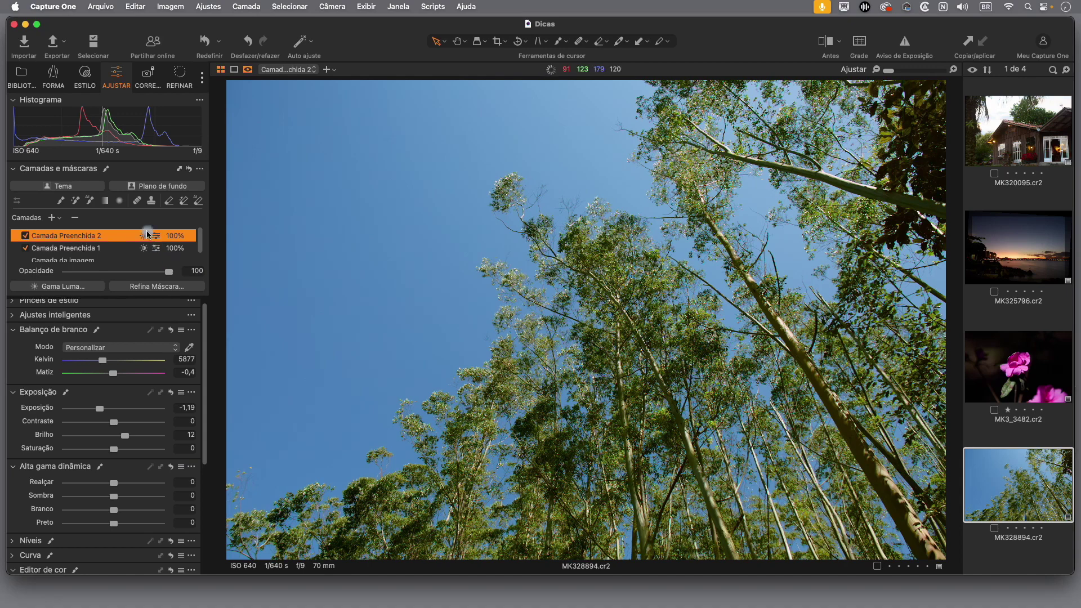
- Inspect the sky and tree layer masks in turn, and set the mask to never display
key("m")
left_click(26, 236)
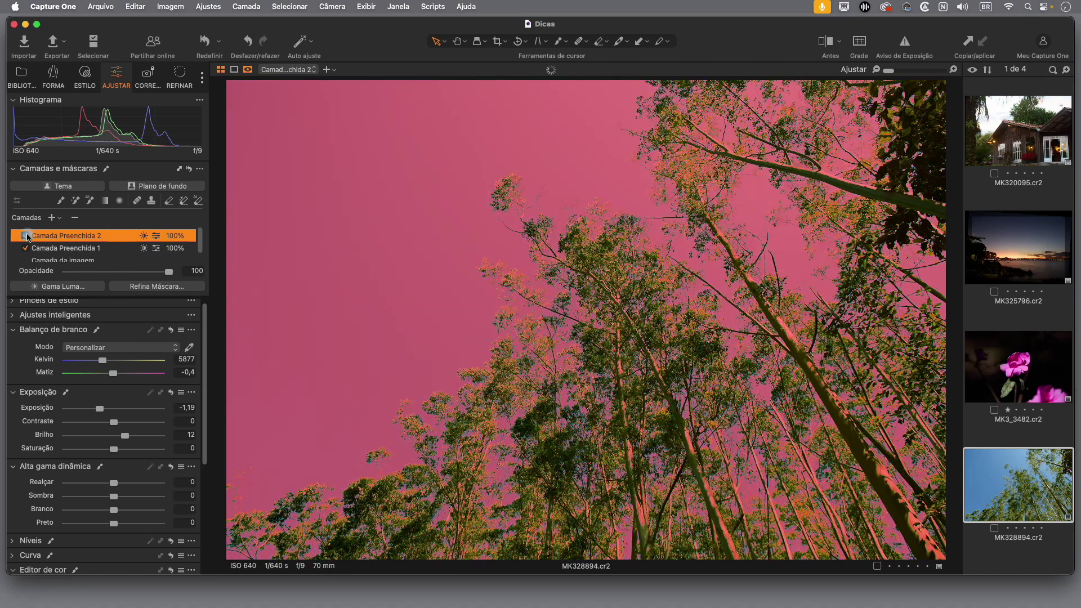
left_click(79, 251)
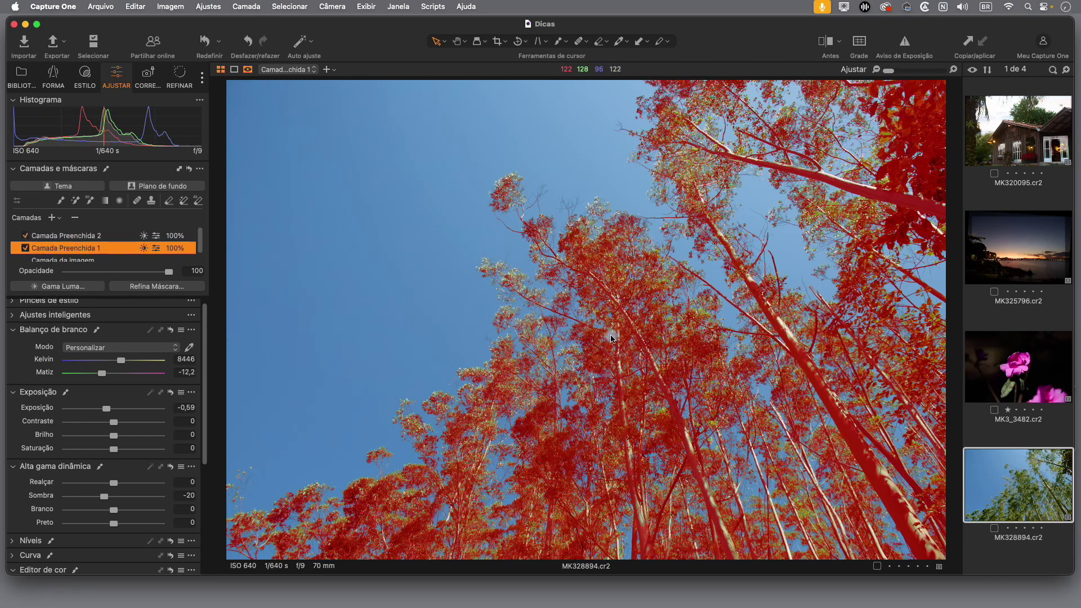
key("m")
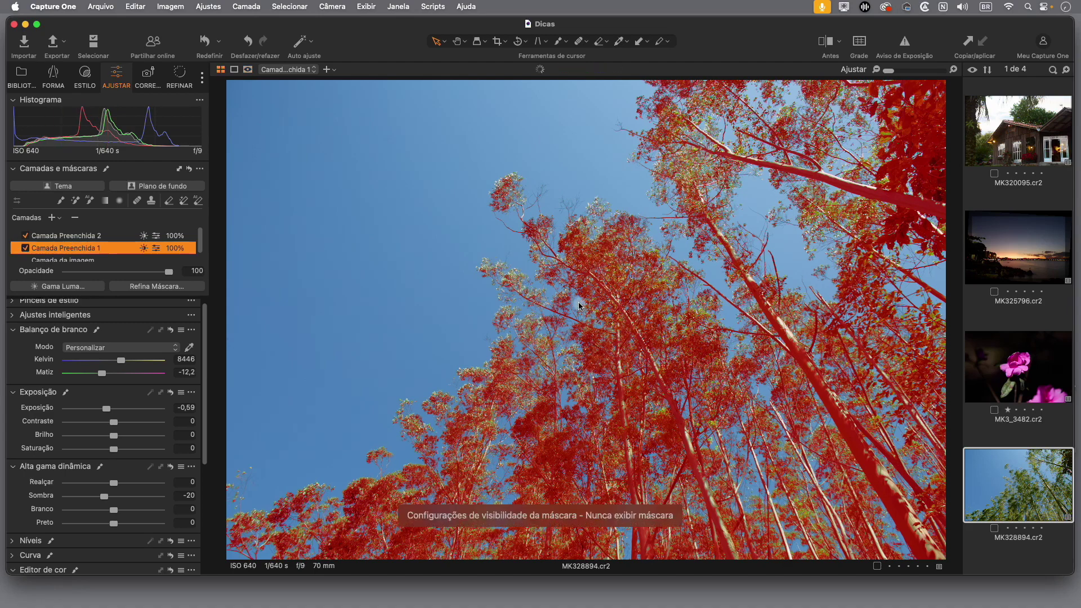
- Compare the photo with and without the sky and tree layers by toggling each one off and on
left_click(25, 237)
left_click(25, 237)
left_click(26, 237)
left_click(26, 248)
left_click(25, 248)
left_click(26, 249)
left_click(25, 236)
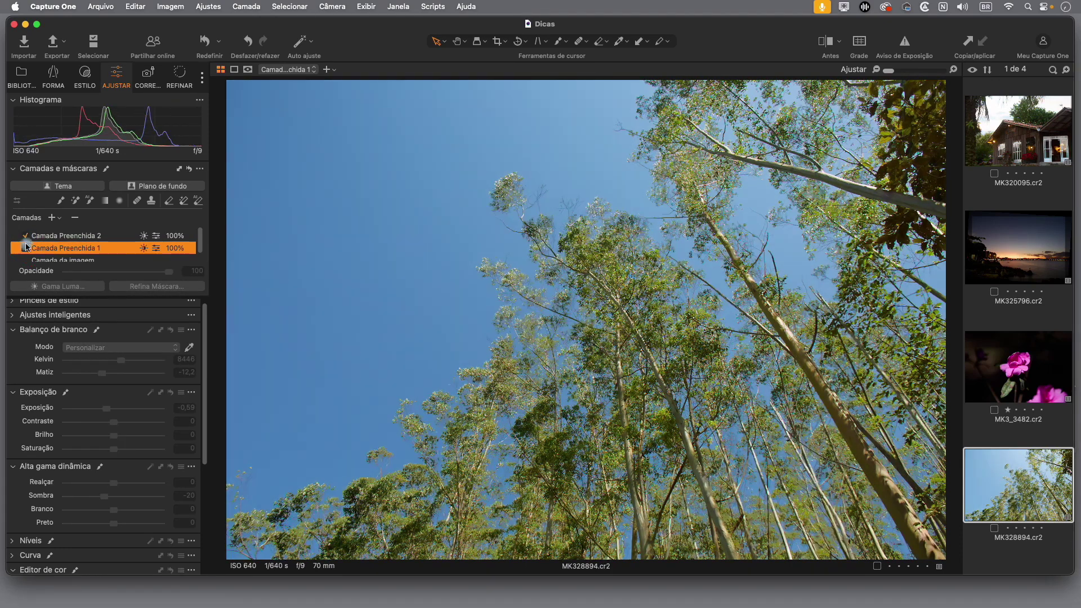
left_click(25, 248)
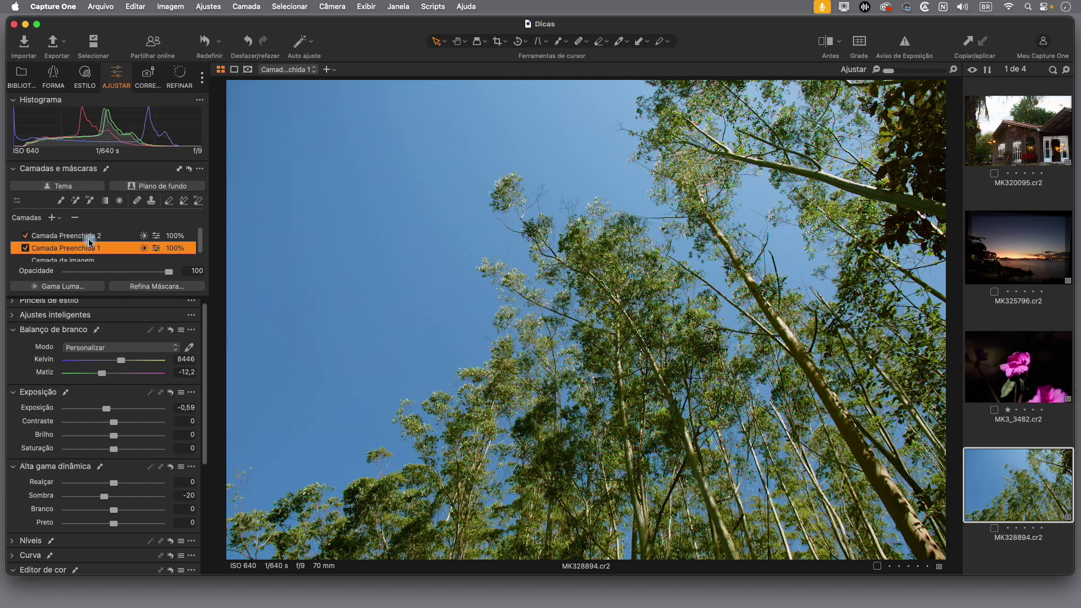
- Switch to the pink flower photo MK3_3482.cr2
key("Left")
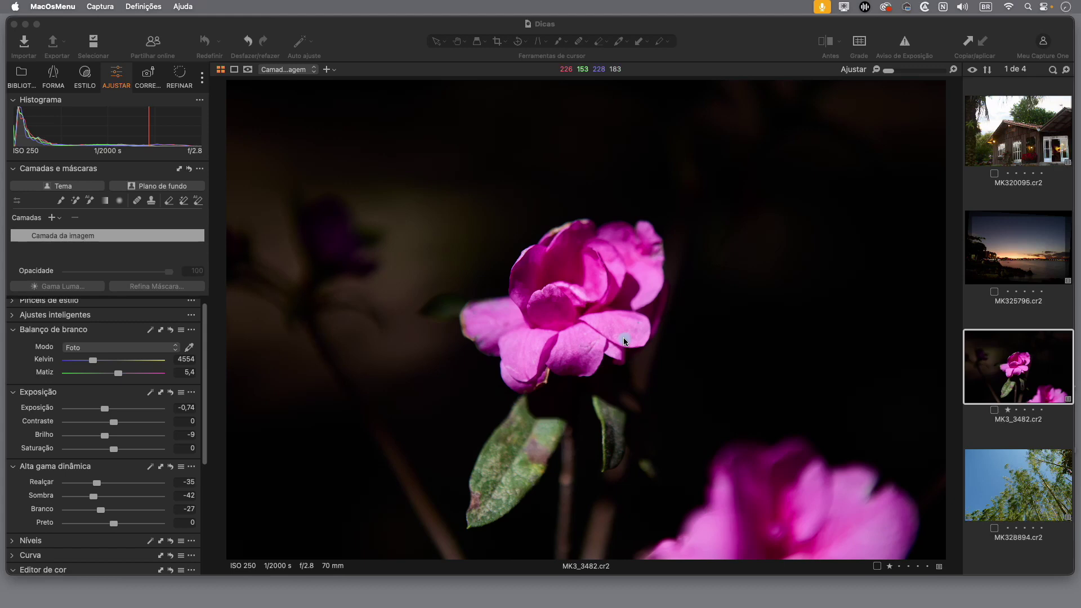
left_click(61, 171)
left_click(67, 167)
left_click(15, 169)
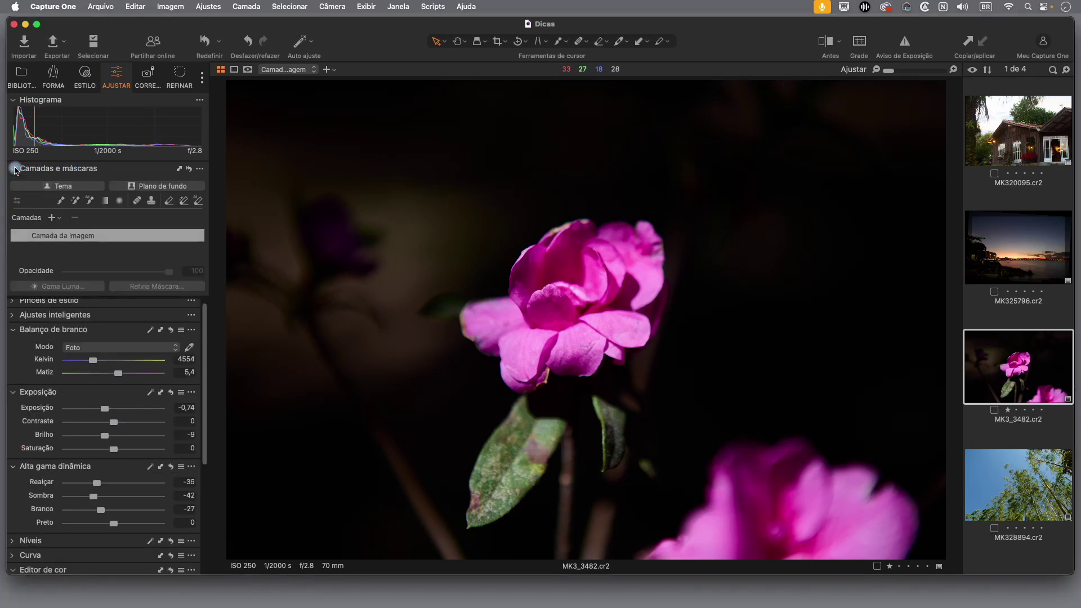
- Paint a brush mask over the upper petals of the central pink flower using a smaller brush
left_click(62, 201)
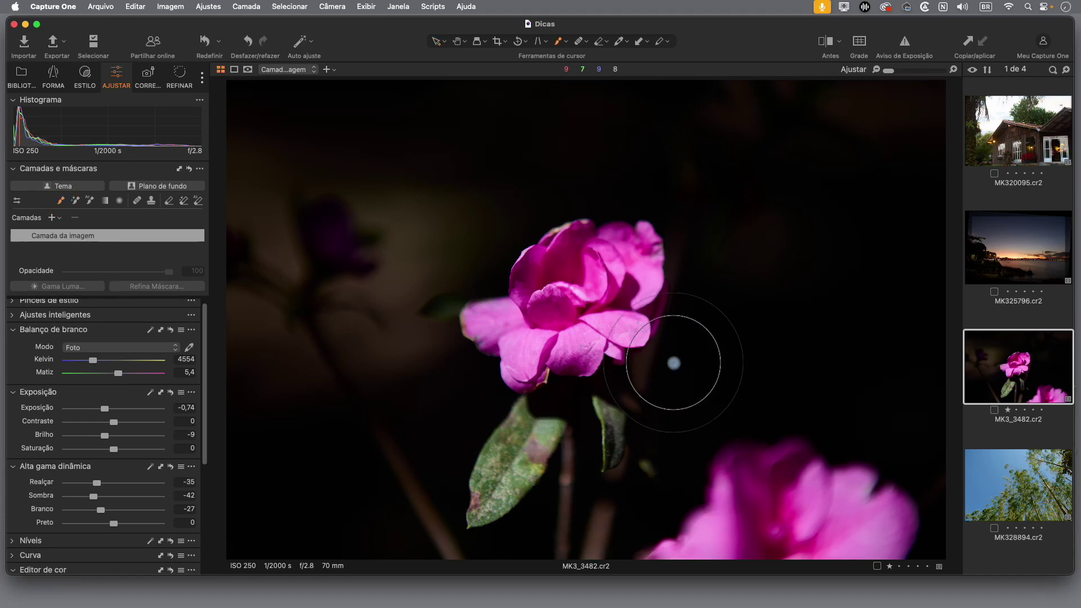
key("bracketleft")
key("bracketleft")
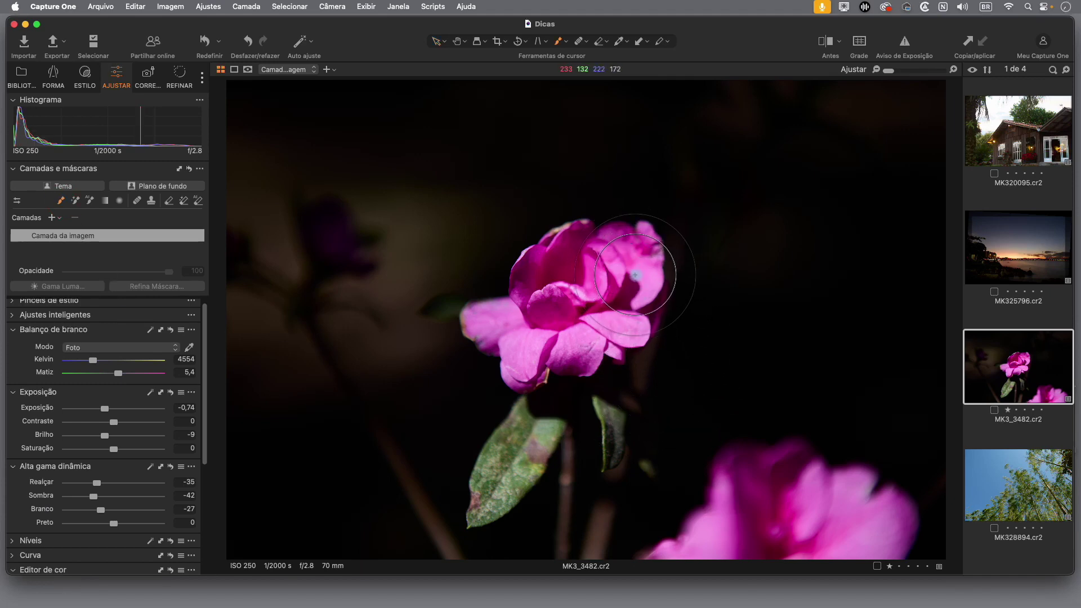
mouse_move(644, 259)
left_mouse_down()
mouse_move(587, 242)
mouse_move(546, 268)
mouse_move(495, 326)
mouse_move(518, 355)
mouse_move(568, 359)
mouse_move(602, 342)
mouse_move(635, 274)
mouse_move(609, 315)
mouse_move(632, 269)
mouse_move(571, 289)
left_mouse_up()
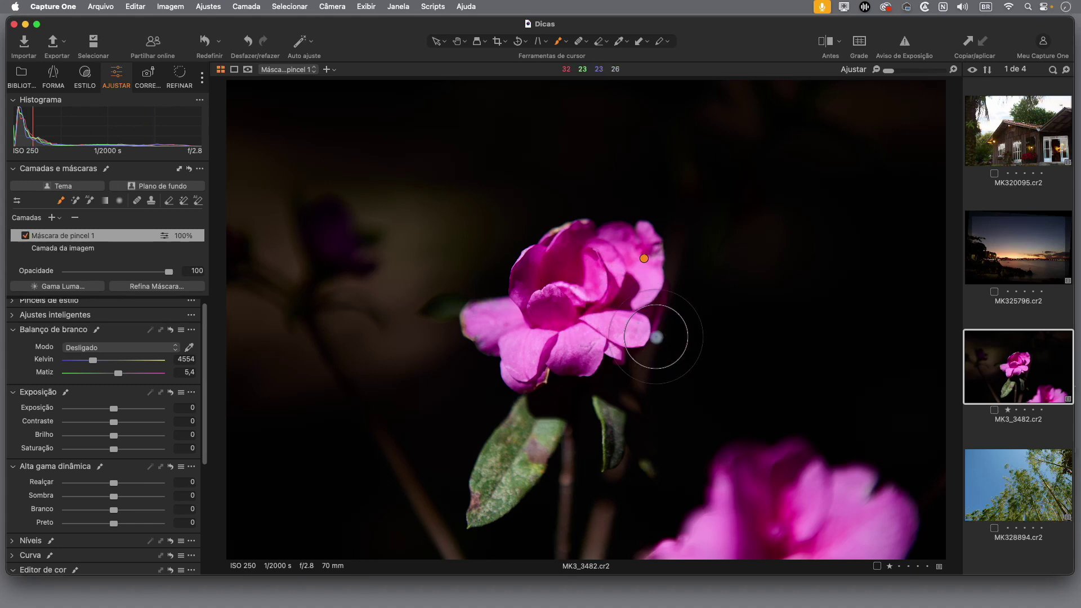
- Show the mask and extend it over the remaining petals, the leaves and both stems, using progressively smaller brushes
key("m")
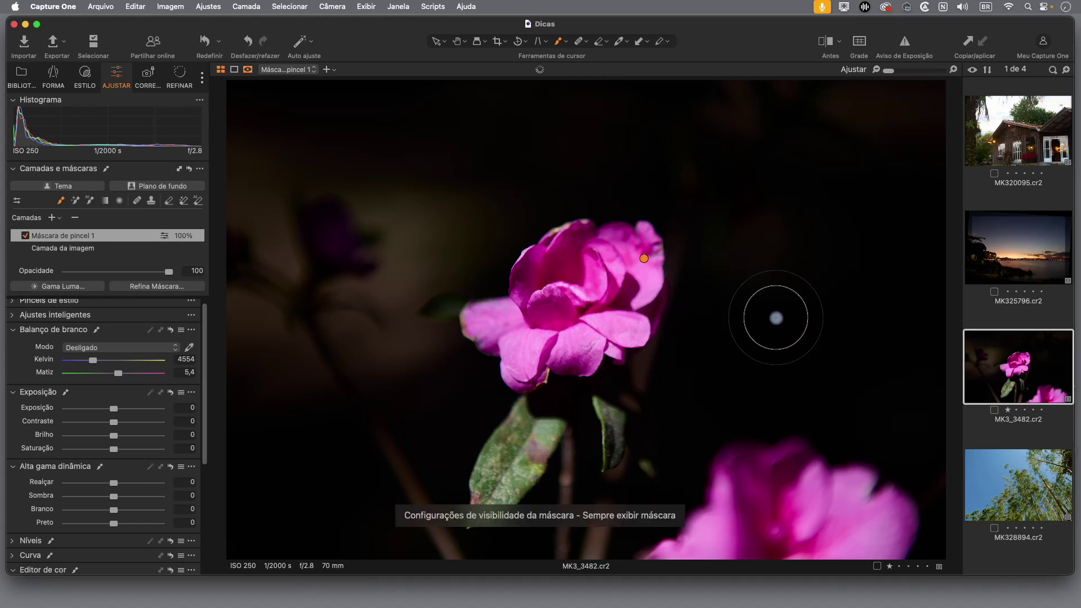
mouse_move(616, 333)
left_mouse_down()
mouse_move(517, 444)
mouse_move(484, 504)
mouse_move(522, 482)
mouse_move(576, 399)
mouse_move(601, 406)
mouse_move(601, 440)
mouse_move(627, 351)
mouse_move(596, 405)
mouse_move(591, 452)
left_mouse_up()
key("bracketleft")
key("bracketleft")
key("bracketleft")
key("bracketleft")
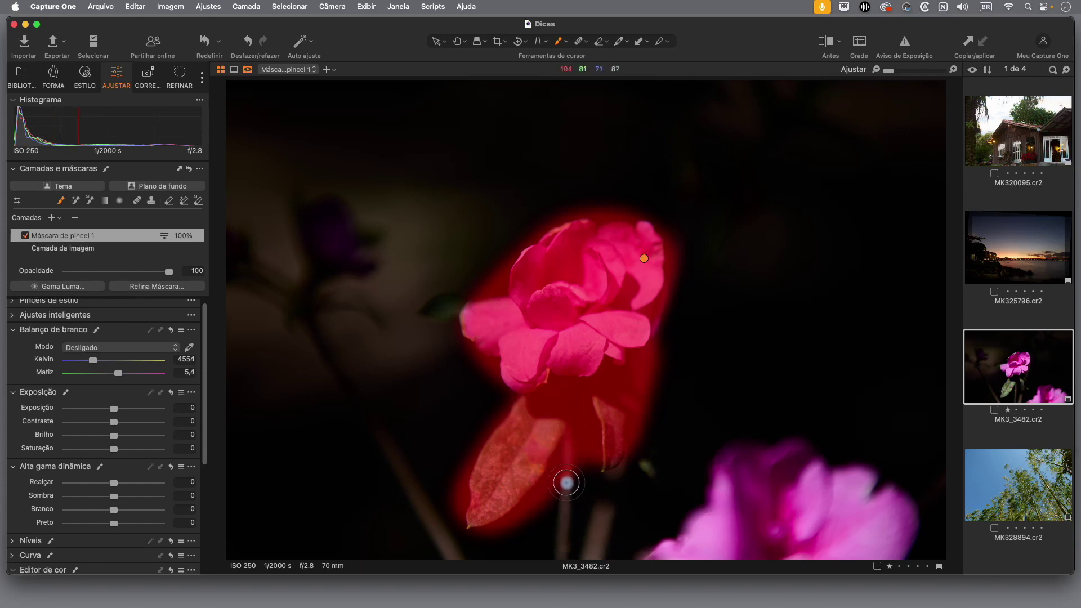
left_click_drag(565, 492, 557, 566)
key("bracketleft")
mouse_move(613, 492)
left_mouse_down()
mouse_move(588, 558)
mouse_move(614, 463)
left_mouse_up()
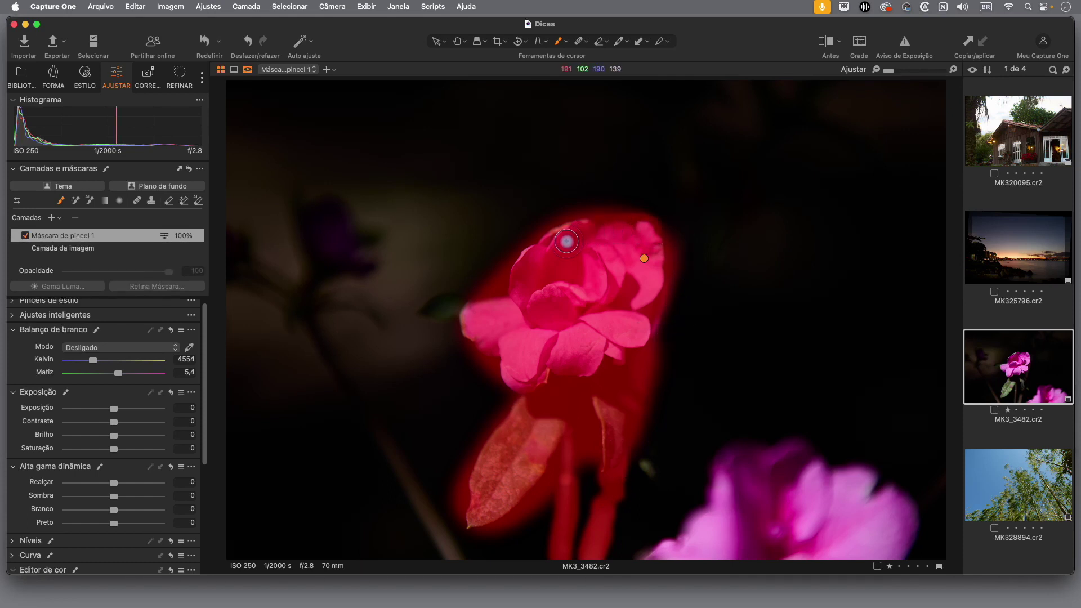
left_click_drag(471, 315, 471, 309)
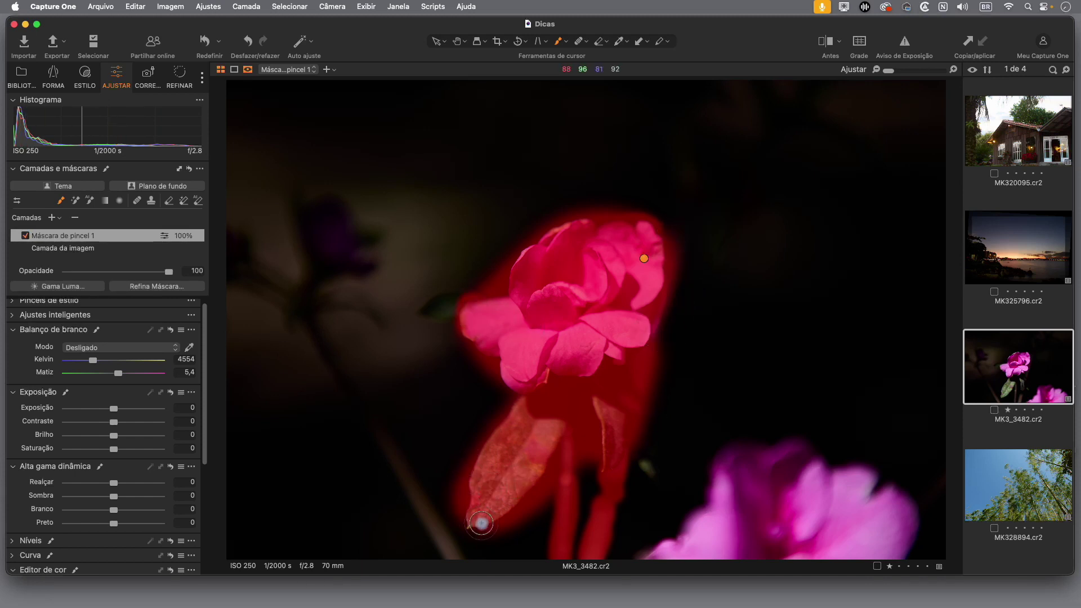
mouse_move(492, 514)
left_mouse_down()
mouse_move(467, 516)
mouse_move(477, 522)
left_mouse_up()
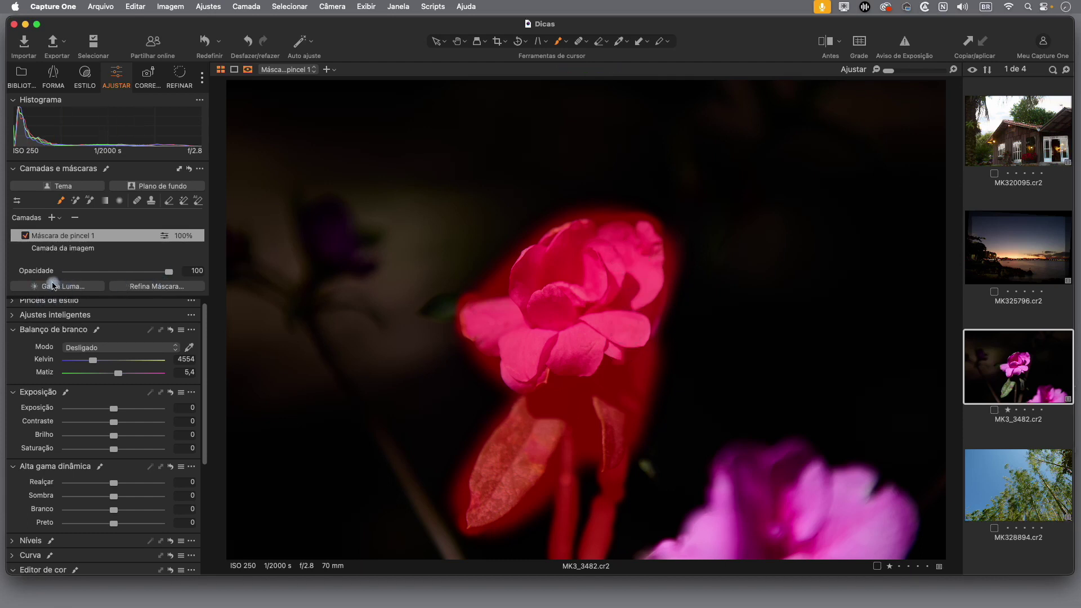
- Restrict the flower mask to a luma range of 59 to 211 with falloff from 23 to 231, and apply it
left_click(72, 290)
mouse_move(418, 130)
left_mouse_down()
mouse_move(438, 119)
mouse_move(399, 120)
left_mouse_up()
left_click(97, 286)
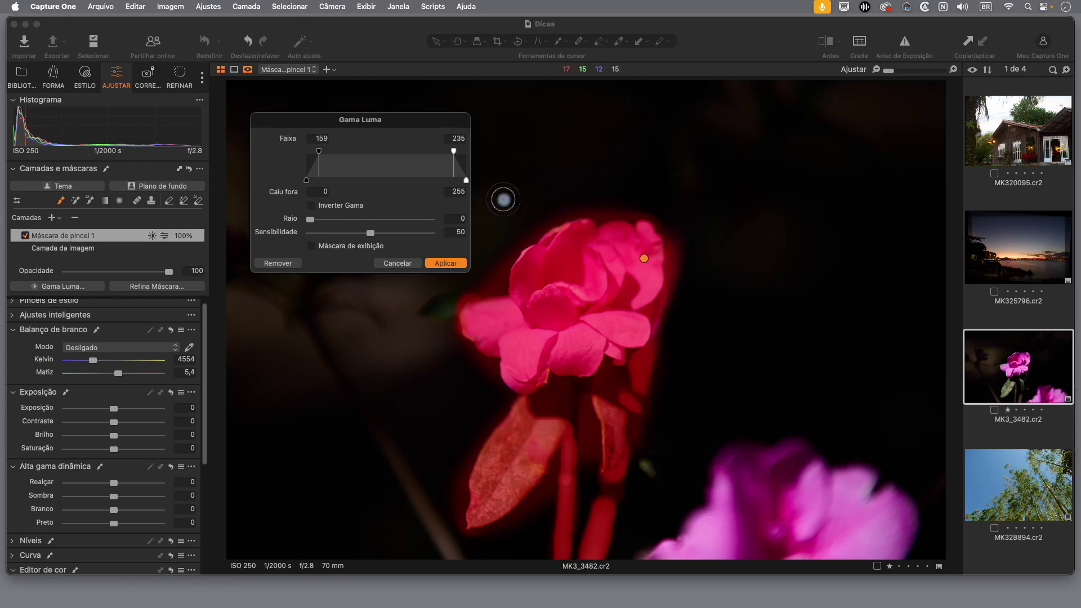
left_click_drag(455, 155, 437, 157)
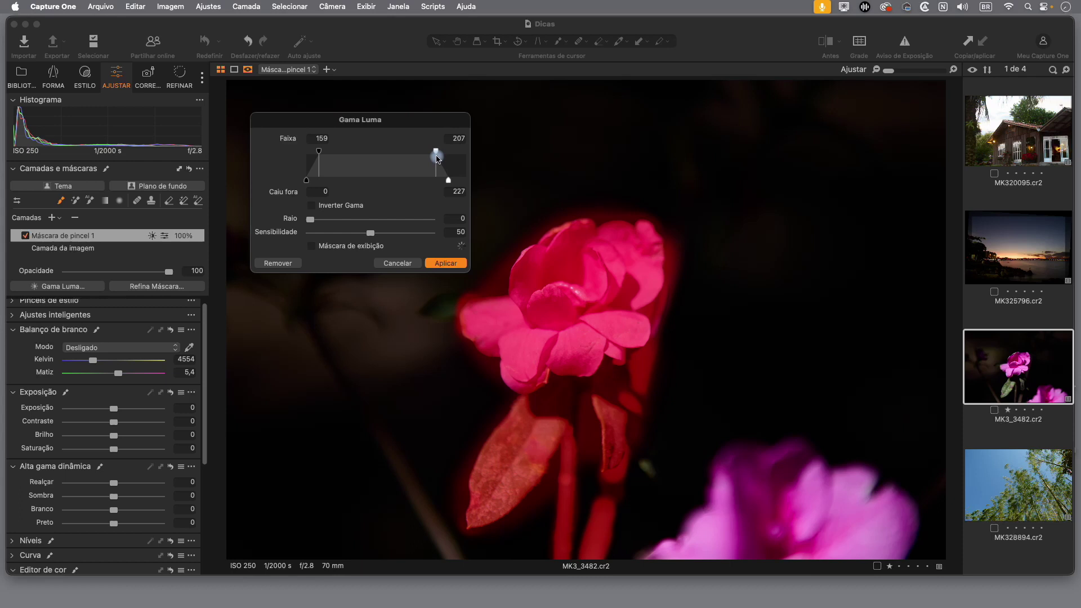
mouse_move(321, 159)
left_mouse_down()
mouse_move(349, 160)
mouse_move(334, 155)
left_mouse_up()
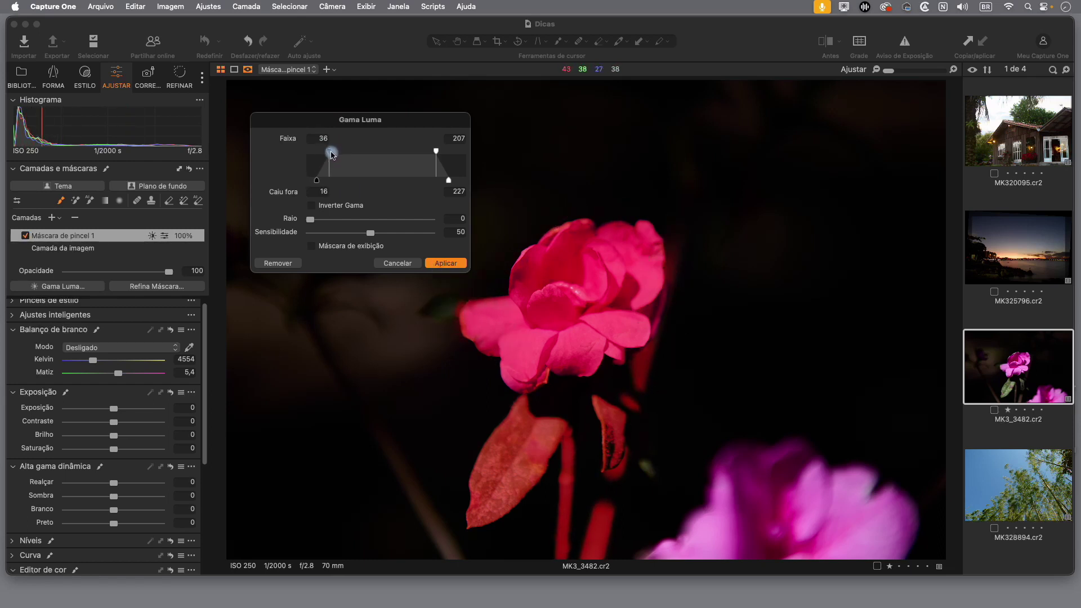
left_click_drag(334, 155, 335, 156)
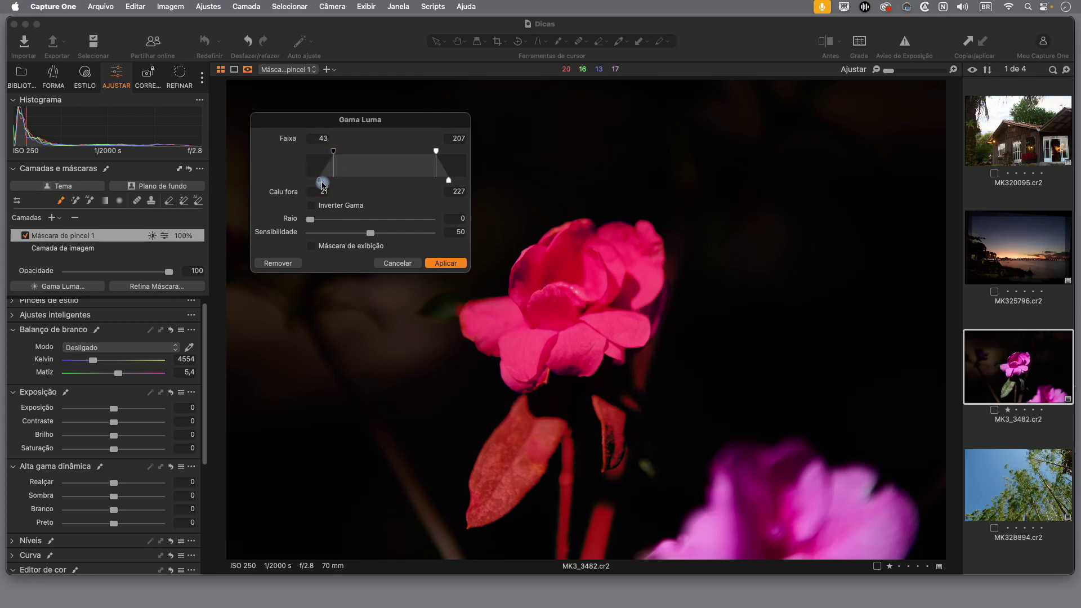
left_click_drag(313, 181, 326, 184)
left_click_drag(343, 154, 338, 158)
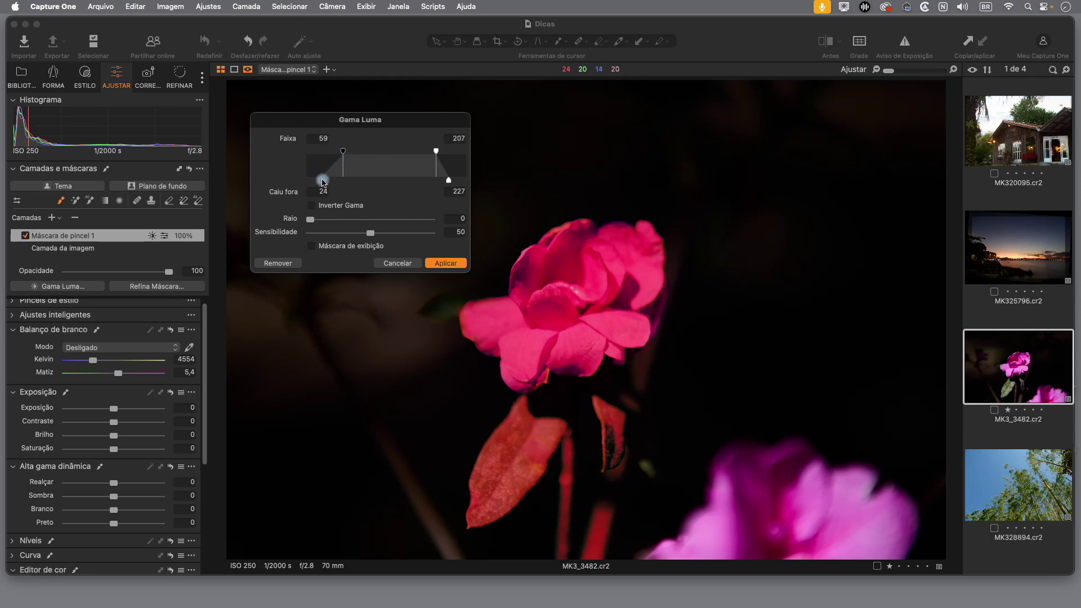
left_click_drag(436, 155, 439, 154)
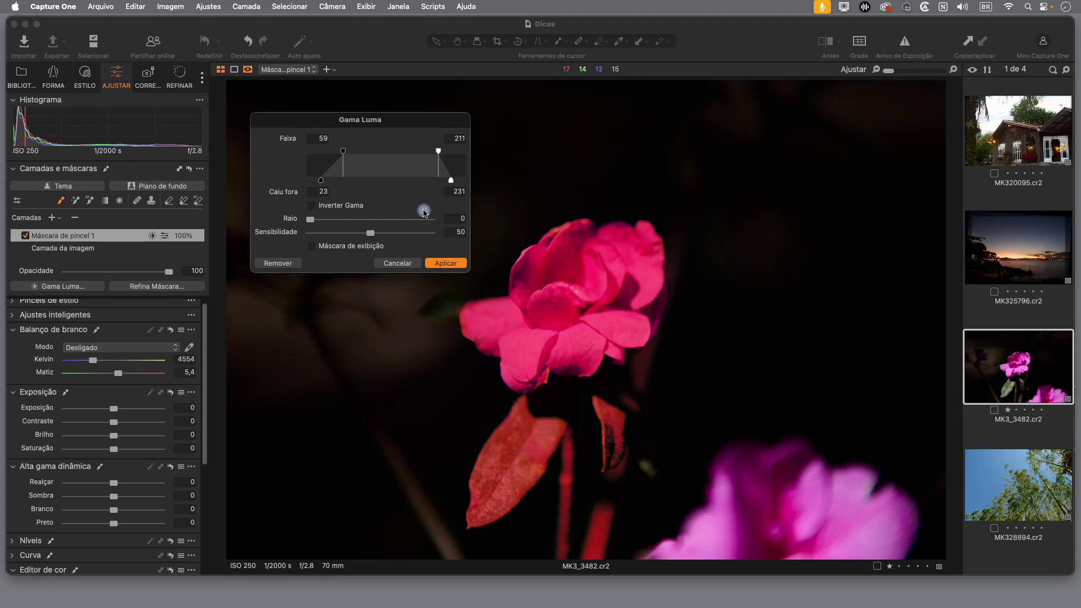
left_click(449, 264)
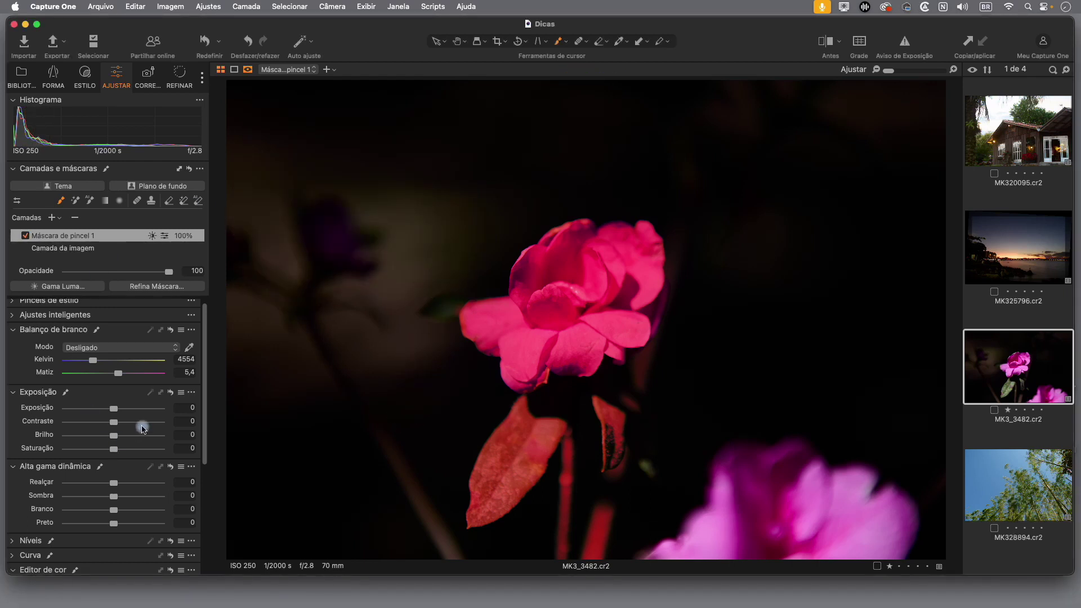
- Hide the mask and raise the sharpening amount and radius on the flower's brush layer
scroll(143, 429, "down", 2)
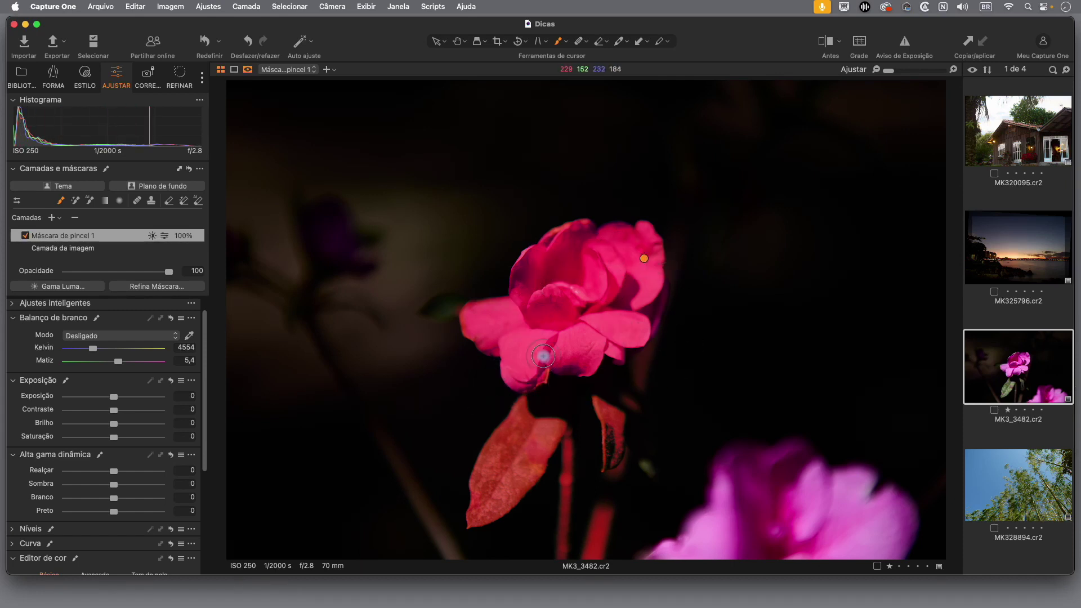
key("m")
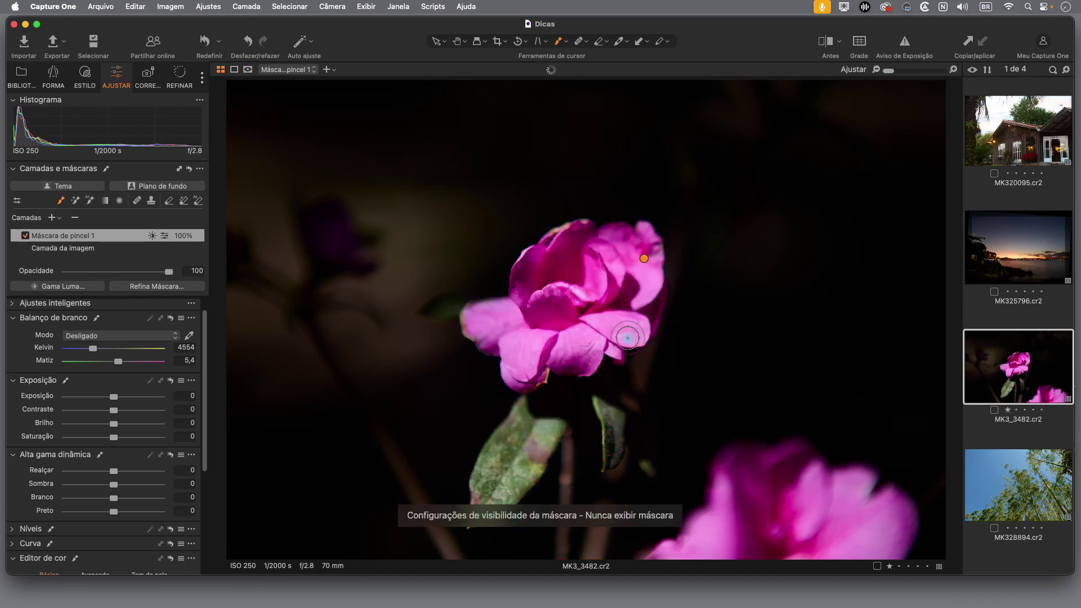
scroll(148, 445, "down", 1)
scroll(137, 403, "up", 2)
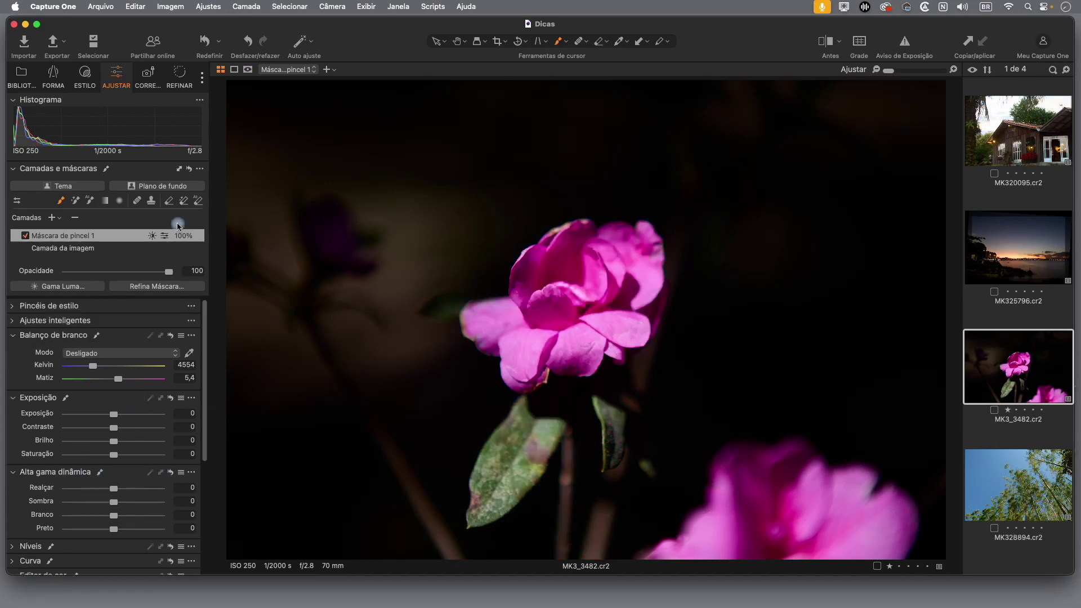
left_click(181, 80)
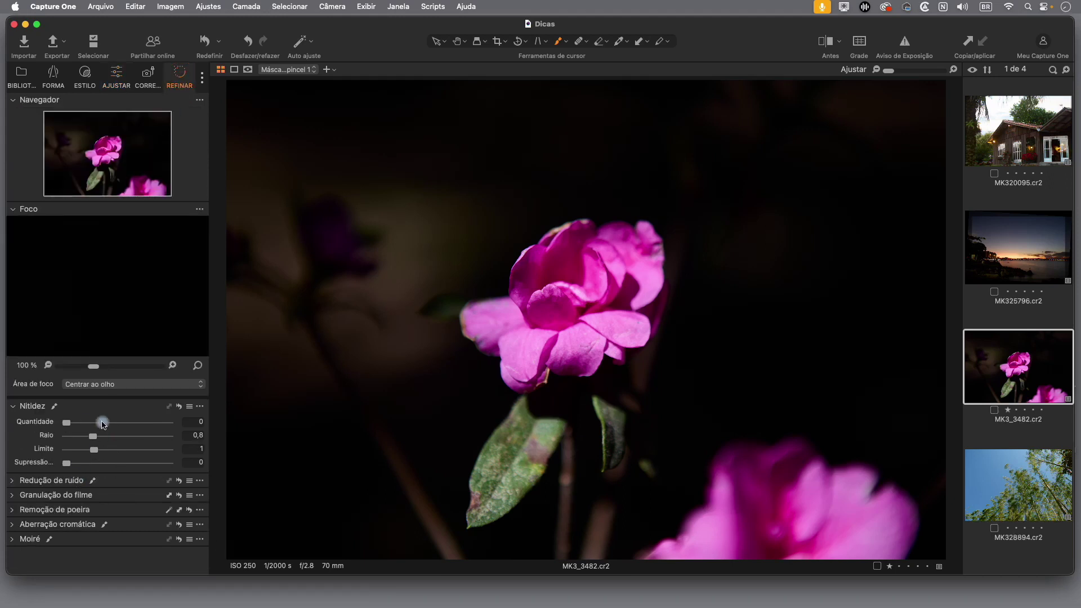
left_click_drag(112, 426, 134, 427)
left_click_drag(108, 435, 106, 436)
- Set the flower layer's clarity to 53 with the Natural method
left_click(117, 76)
scroll(143, 481, "down", 5)
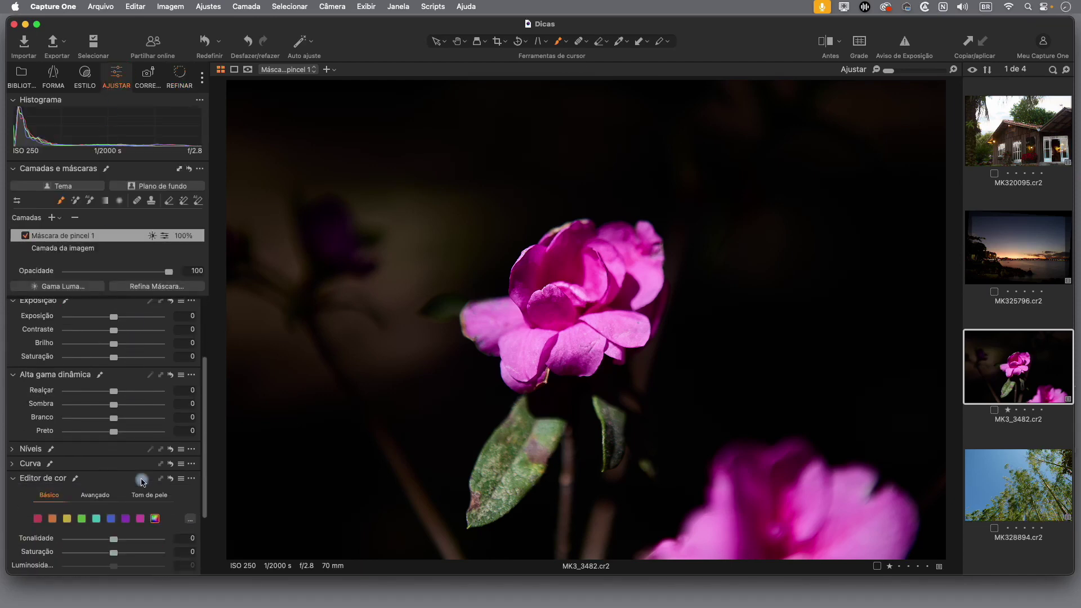
left_click(12, 538)
left_click_drag(103, 519, 142, 525)
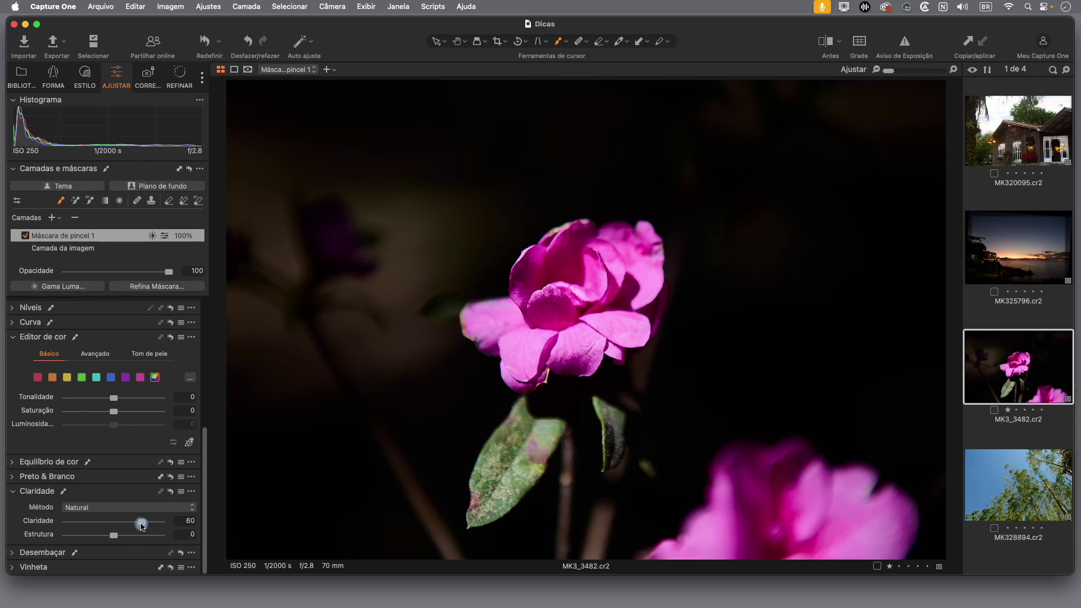
left_click_drag(142, 526, 138, 526)
- Compare the photo with and without the flower layer by toggling it off and on twice
left_click(25, 239)
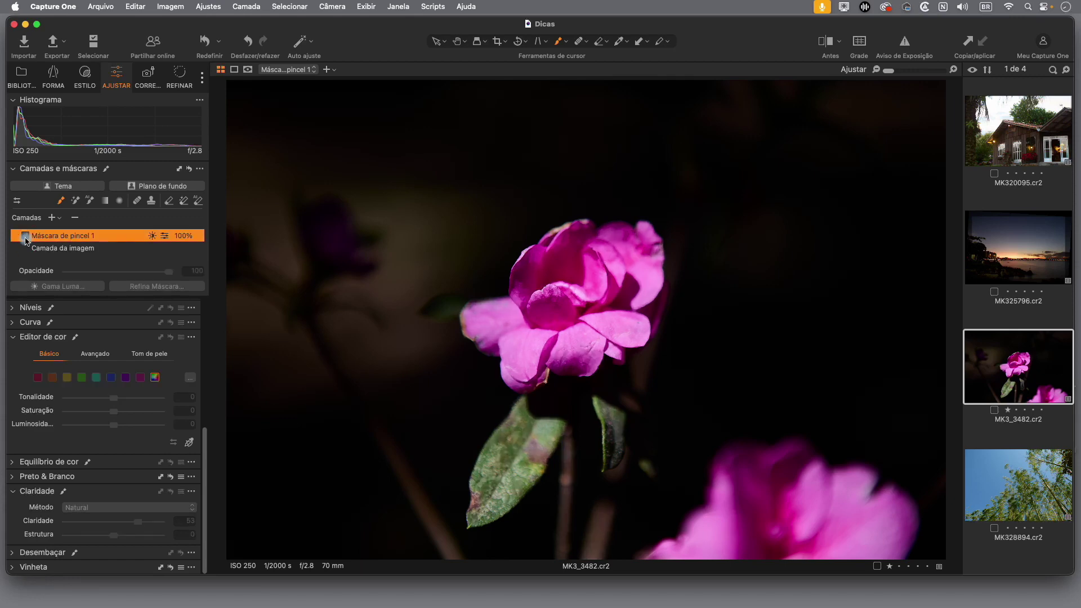
left_click(26, 239)
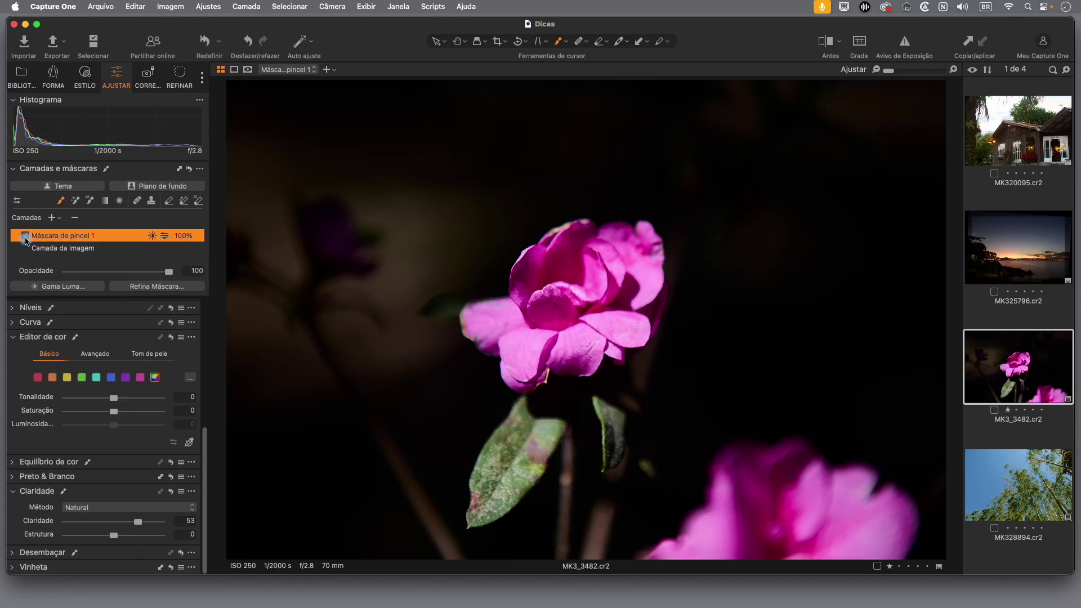
left_click(26, 239)
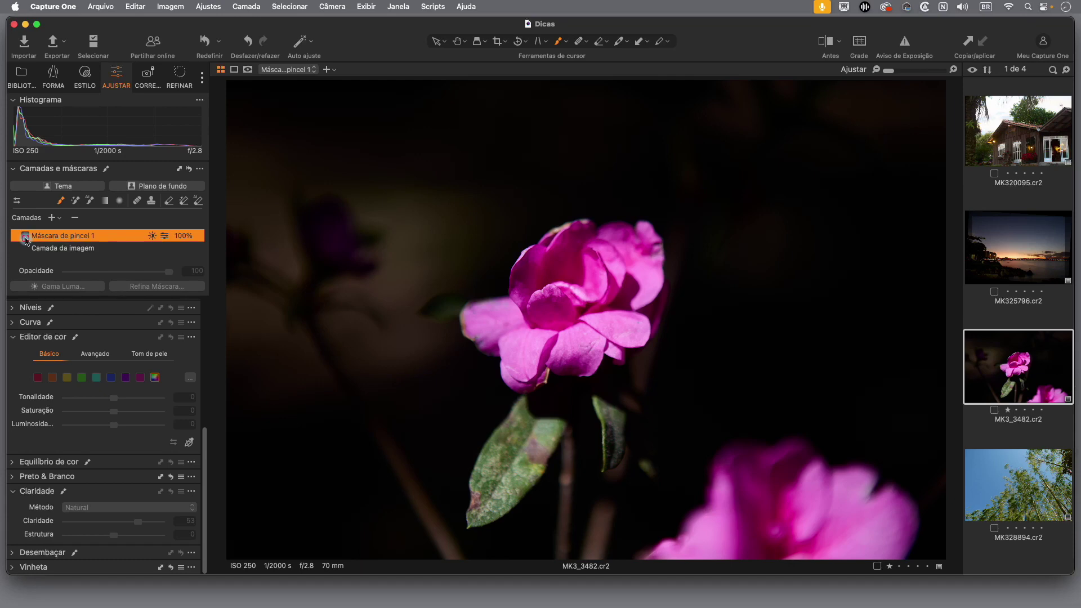
left_click(25, 239)
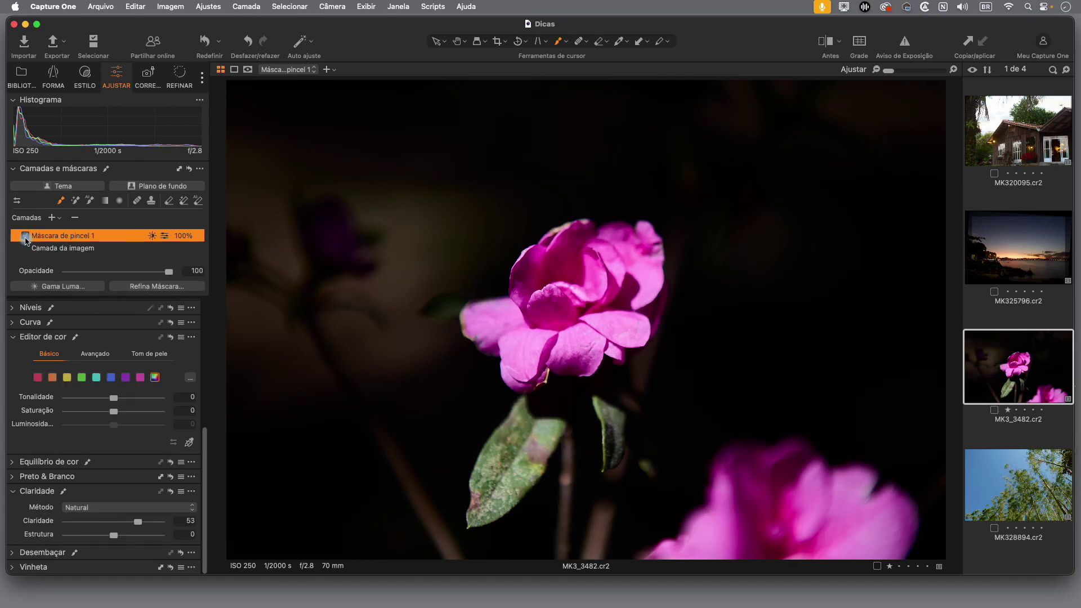